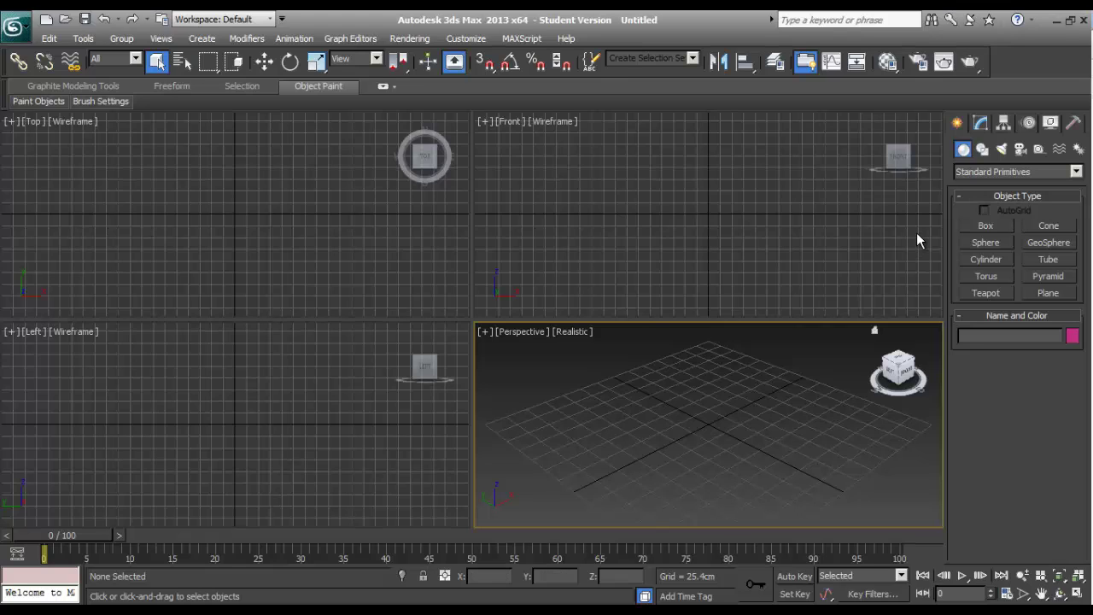
Create a text spline in the Front viewport, centred at the origin, reading "Avengers".
{"action": "left_click", "coordinate": [980, 174]}
{"action": "left_click", "coordinate": [988, 152]}
{"action": "left_click", "coordinate": [987, 152]}
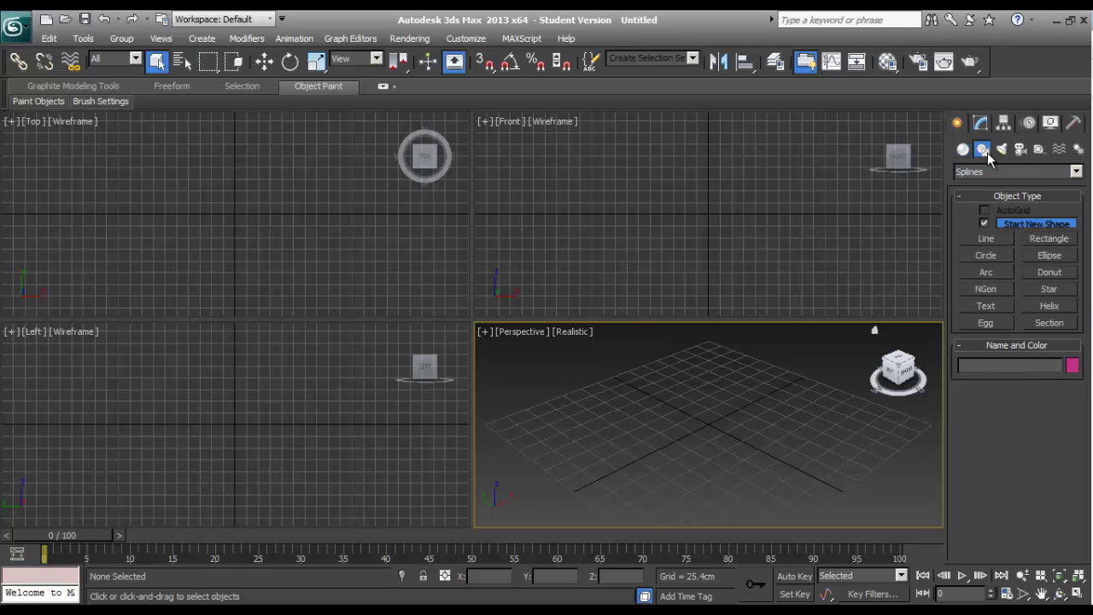
{"action": "left_click", "coordinate": [986, 305]}
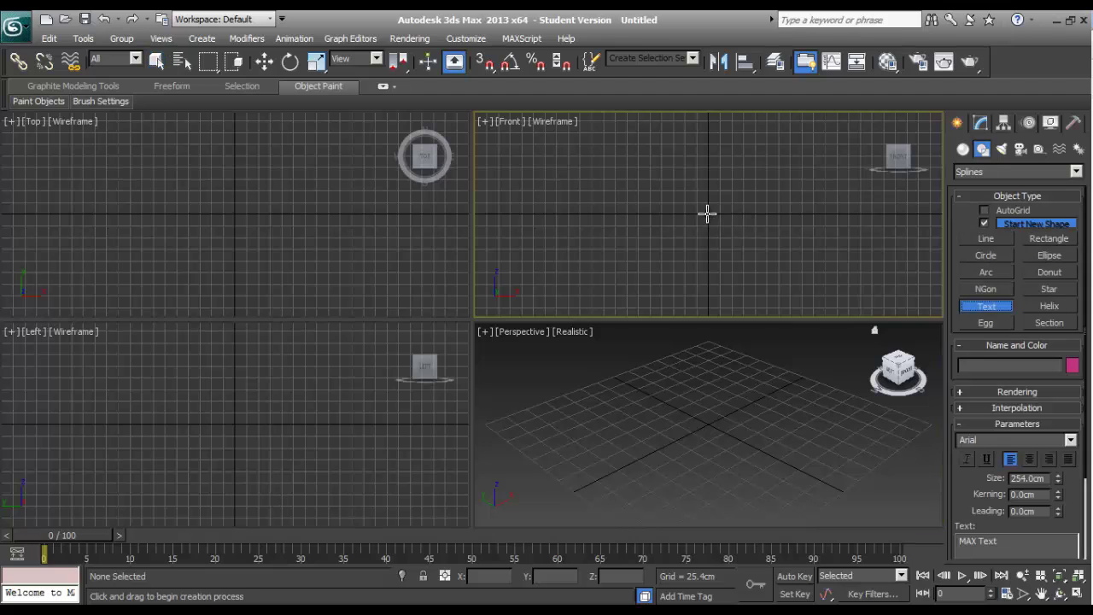
{"action": "left_click", "coordinate": [708, 213]}
{"action": "left_click_drag", "start_coordinate": [1017, 547], "coordinate": [741, 534]}
{"action": "type", "text": "Avengers"}
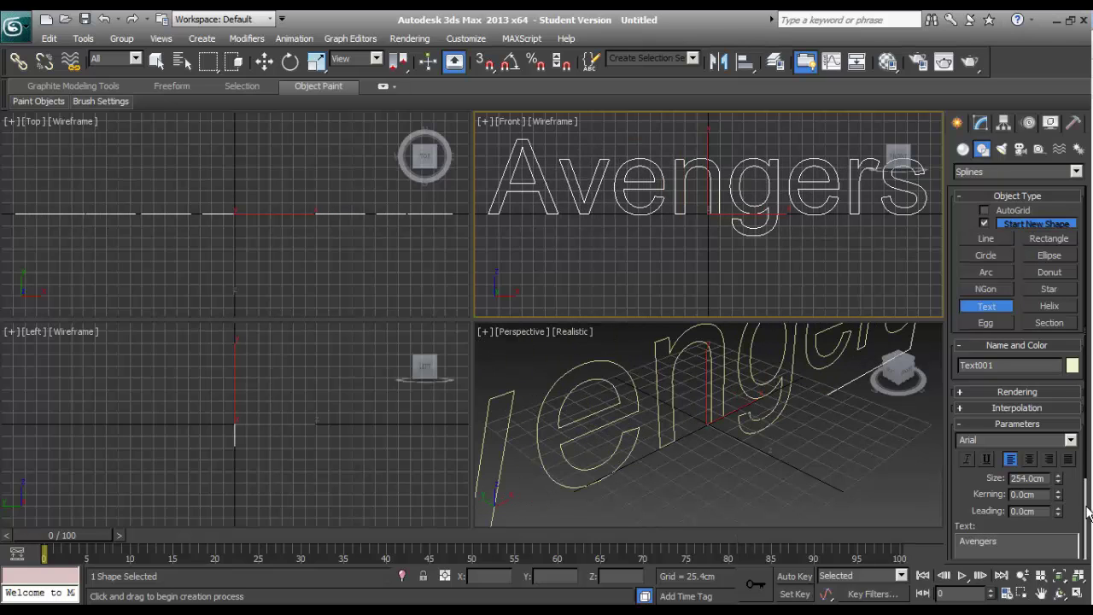
Try several fonts on the Avengers text and set it to Century Gothic Bold Italic.
{"action": "left_click", "coordinate": [1075, 440]}
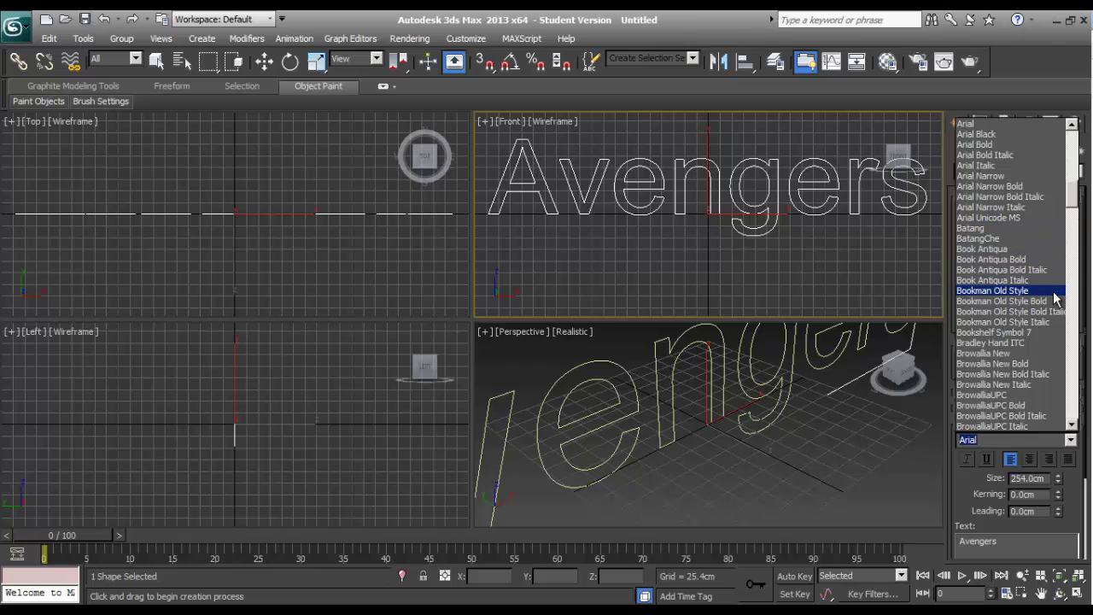
{"action": "scroll", "coordinate": [1055, 297], "scroll_direction": "down", "scroll_amount": 1}
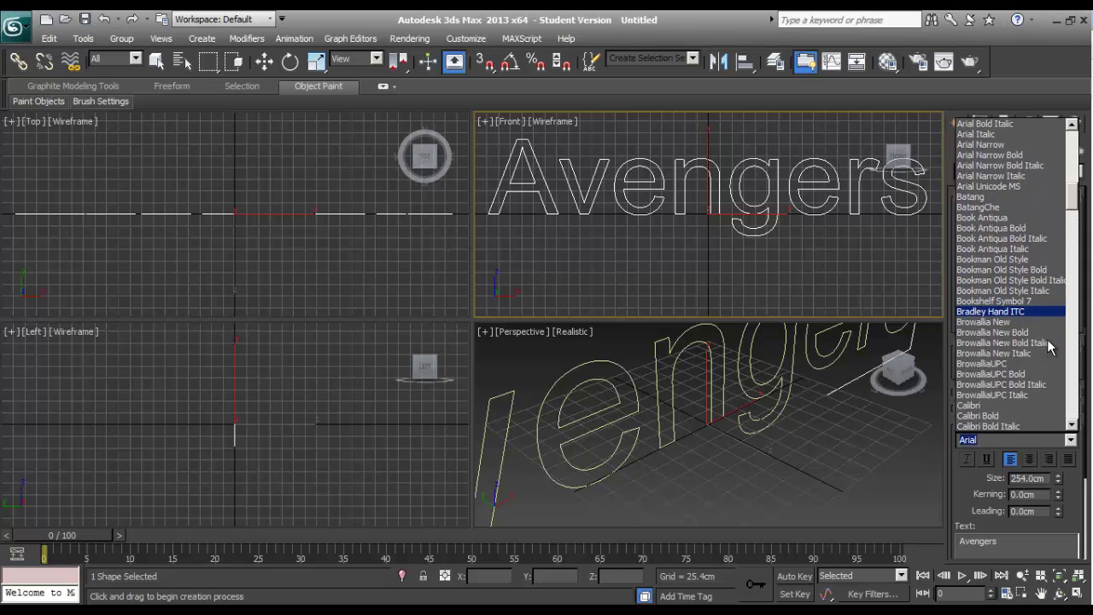
{"action": "left_click", "coordinate": [1031, 220]}
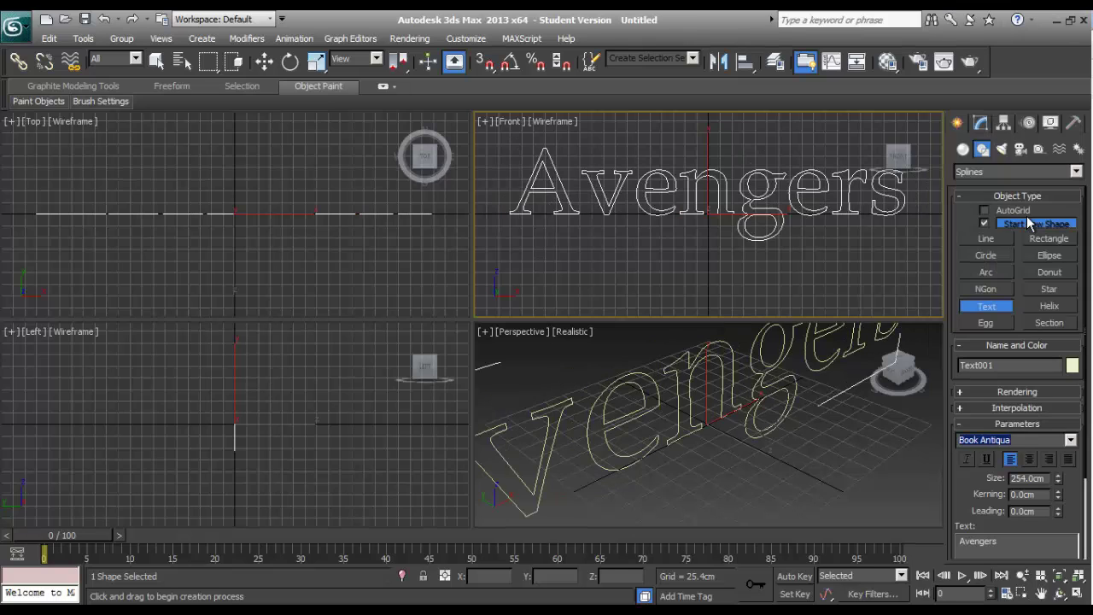
{"action": "key", "text": "Down"}
{"action": "key", "text": "Down"}
{"action": "key", "text": "Down"}
{"action": "key", "text": "Down"}
{"action": "key", "text": "Down"}
{"action": "key", "text": "Down"}
{"action": "key", "text": "Down"}
{"action": "key", "text": "Down"}
{"action": "key", "text": "Down"}
{"action": "key", "text": "Down"}
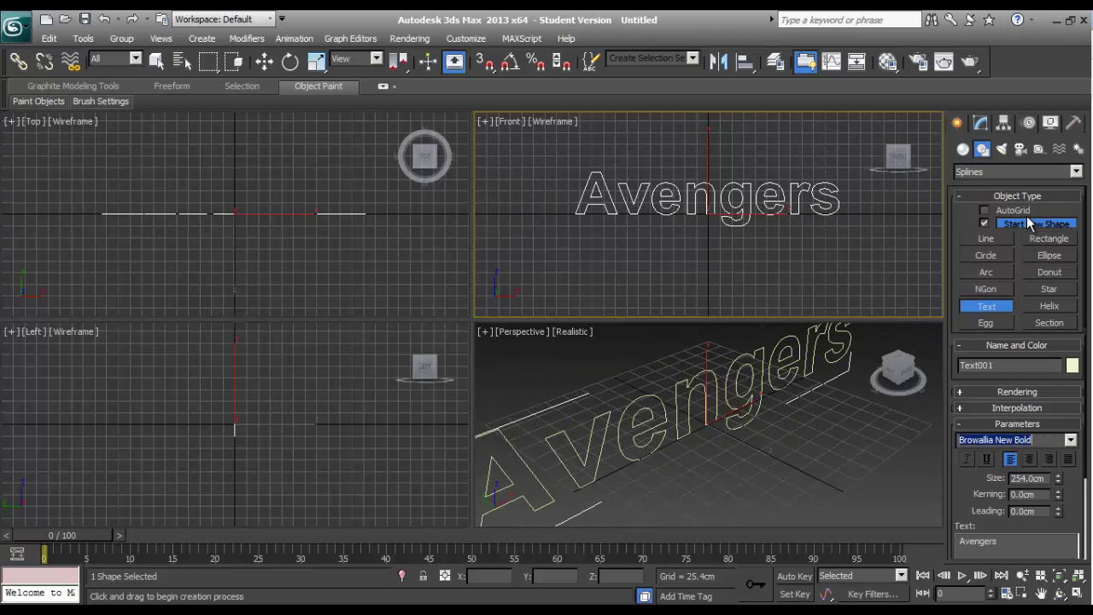
{"action": "key", "text": "Down"}
{"action": "key", "text": "Down"}
{"action": "key", "text": "Down"}
{"action": "key", "text": "Down"}
{"action": "key", "text": "Down"}
{"action": "key", "text": "Down"}
{"action": "key", "text": "Down"}
{"action": "key", "text": "Down"}
{"action": "key", "text": "Down"}
{"action": "key", "text": "Down"}
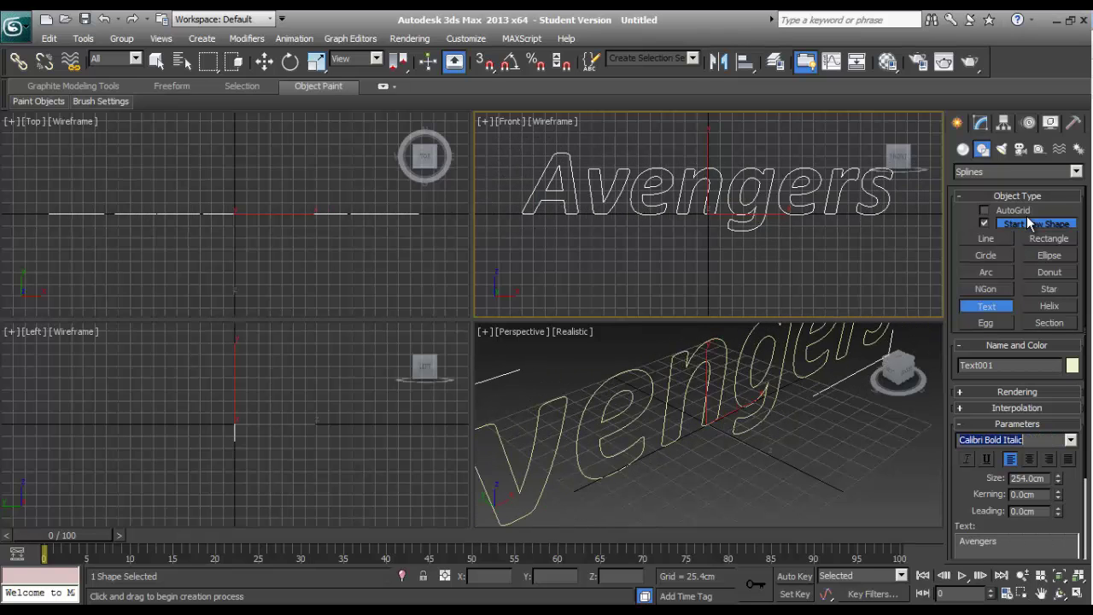
{"action": "key", "text": "Down"}
{"action": "key", "text": "Down"}
{"action": "key", "text": "Down"}
{"action": "key", "text": "Down"}
{"action": "key", "text": "Down"}
{"action": "key", "text": "Down"}
{"action": "key", "text": "Down"}
{"action": "key", "text": "Down"}
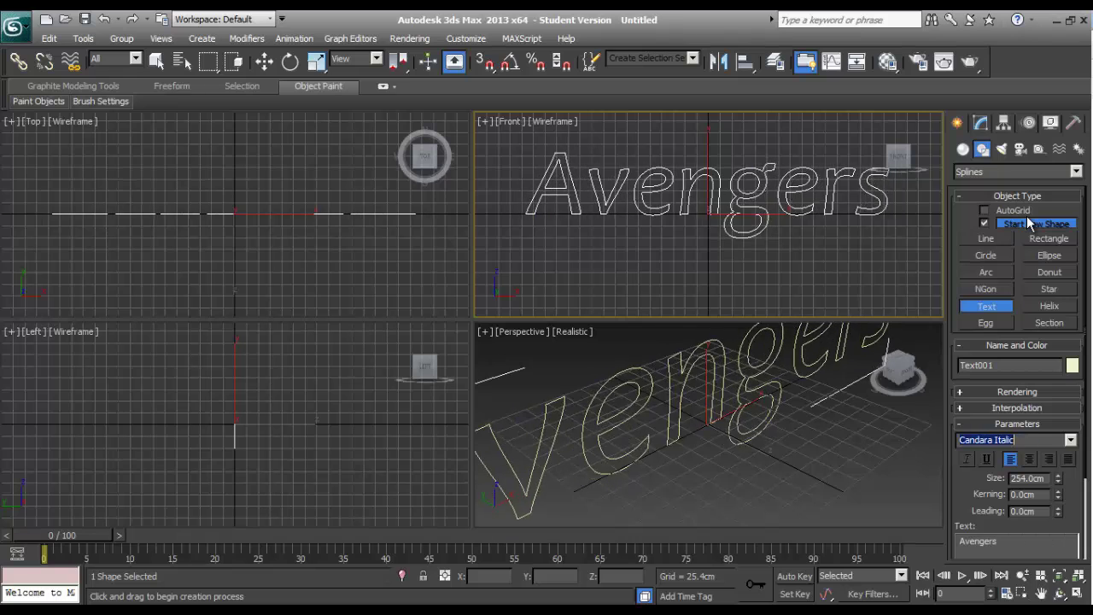
{"action": "key", "text": "Down"}
{"action": "key", "text": "Down"}
{"action": "key", "text": "Down"}
{"action": "key", "text": "Down"}
{"action": "key", "text": "Up"}
{"action": "key", "text": "Up"}
{"action": "key", "text": "Up"}
{"action": "key", "text": "Down"}
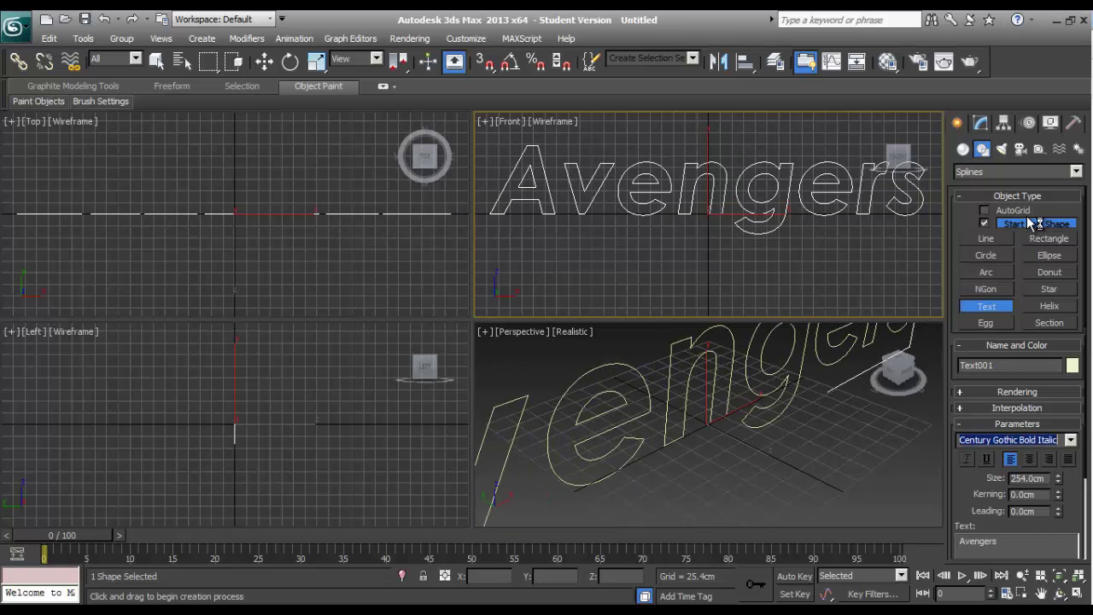
Apply a Bevel modifier to the Avengers text and raise its level height to give the letters thick depth.
{"action": "left_click", "coordinate": [979, 123]}
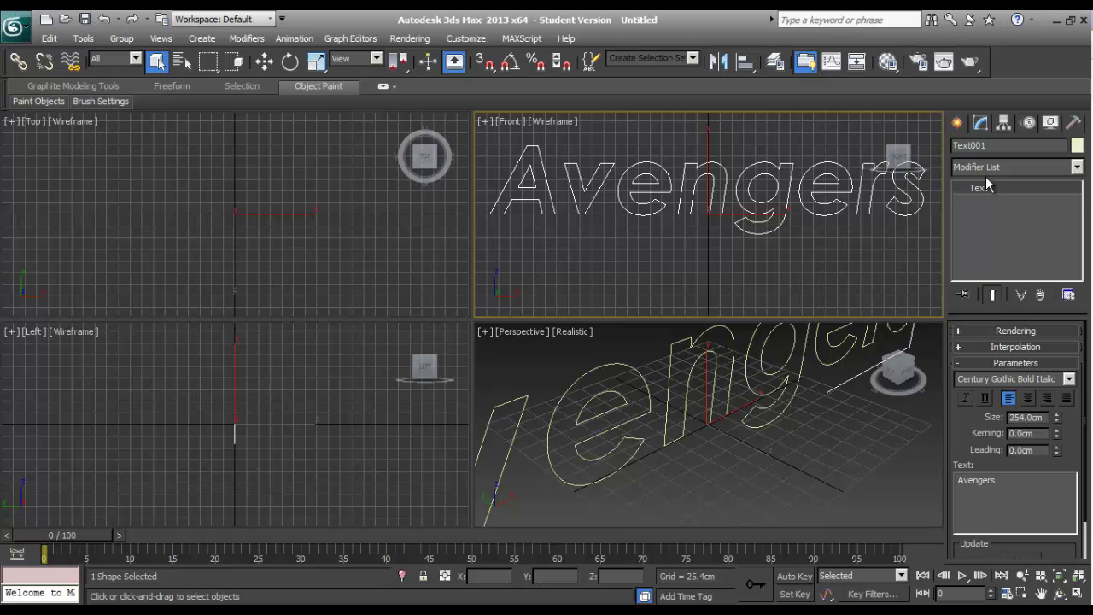
{"action": "left_click", "coordinate": [984, 167]}
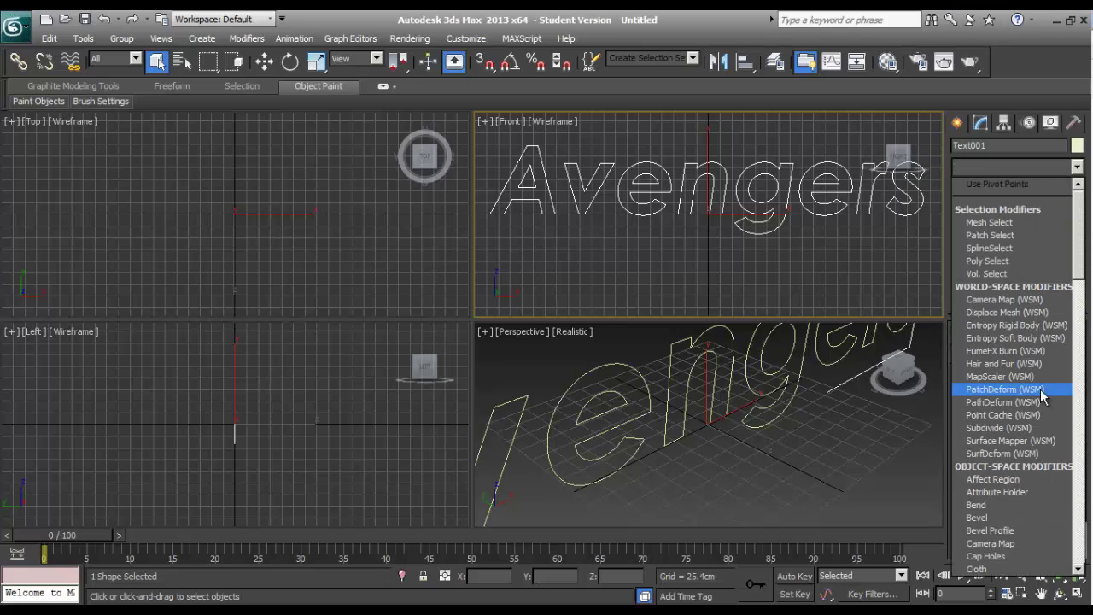
{"action": "left_click", "coordinate": [983, 516]}
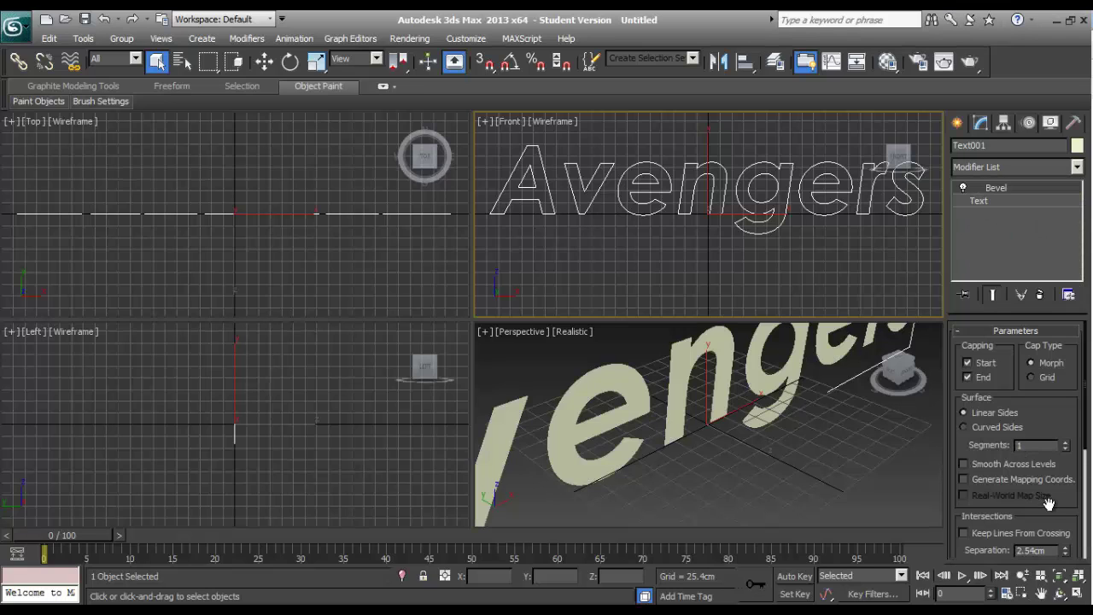
{"action": "left_click_drag", "start_coordinate": [1051, 504], "coordinate": [1079, 402]}
{"action": "left_click_drag", "start_coordinate": [1070, 459], "coordinate": [1080, 367]}
{"action": "left_click", "coordinate": [856, 464]}
{"action": "scroll", "coordinate": [856, 464], "scroll_direction": "down", "scroll_amount": 5}
{"action": "middle_click_drag", "start_coordinate": [861, 470], "coordinate": [798, 425], "text": "alt"}
Try a kerning of 0.254 cm and a leading of 0.991 cm on the base text, and reset both to 0.
{"action": "left_click", "coordinate": [1021, 199]}
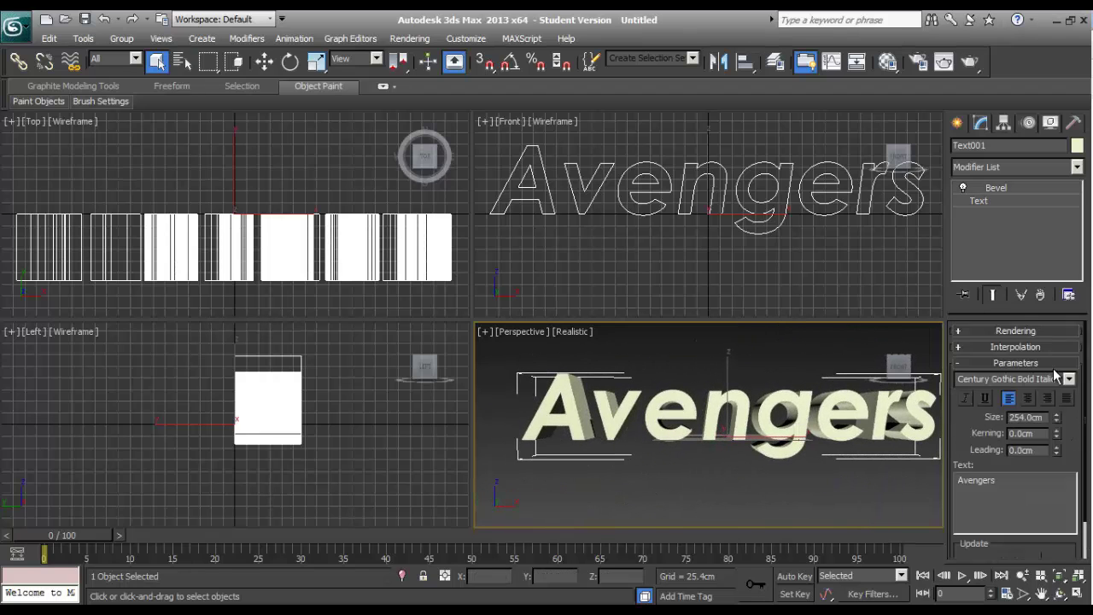
{"action": "mouse_move", "coordinate": [1057, 435]}
{"action": "left_mouse_down"}
{"action": "mouse_move", "coordinate": [1057, 472]}
{"action": "mouse_move", "coordinate": [1062, 434]}
{"action": "left_mouse_up"}
{"action": "mouse_move", "coordinate": [1069, 448]}
{"action": "left_mouse_down"}
{"action": "mouse_move", "coordinate": [1081, 317]}
{"action": "mouse_move", "coordinate": [1067, 459]}
{"action": "left_mouse_up"}
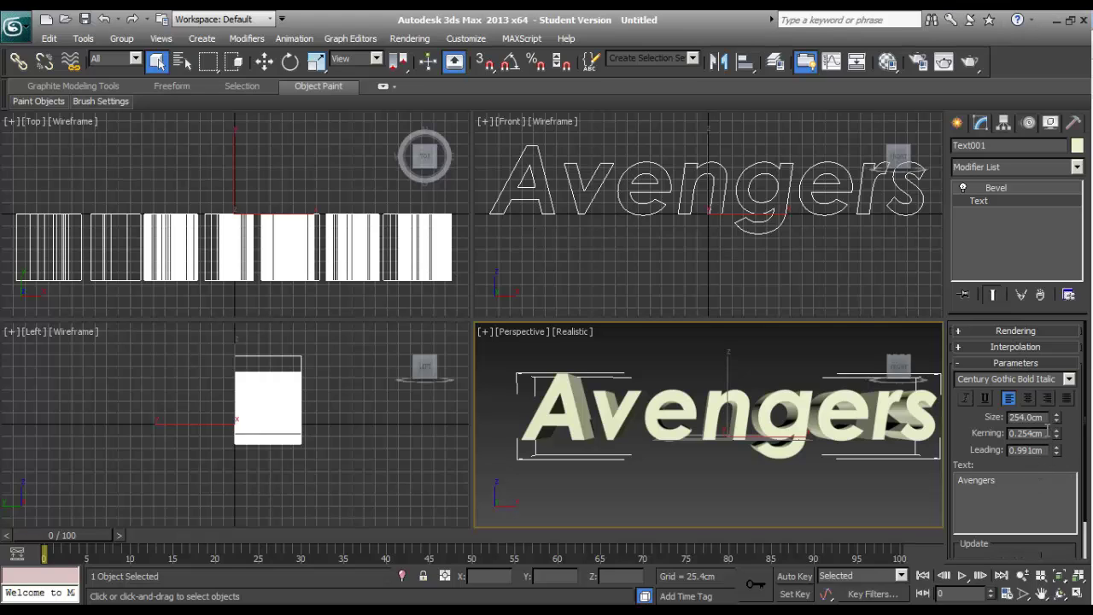
{"action": "left_click_drag", "start_coordinate": [1049, 432], "coordinate": [956, 431]}
{"action": "type", "text": "0"}
{"action": "key", "text": "Tab"}
{"action": "type", "text": "0"}
{"action": "key", "text": "Return"}
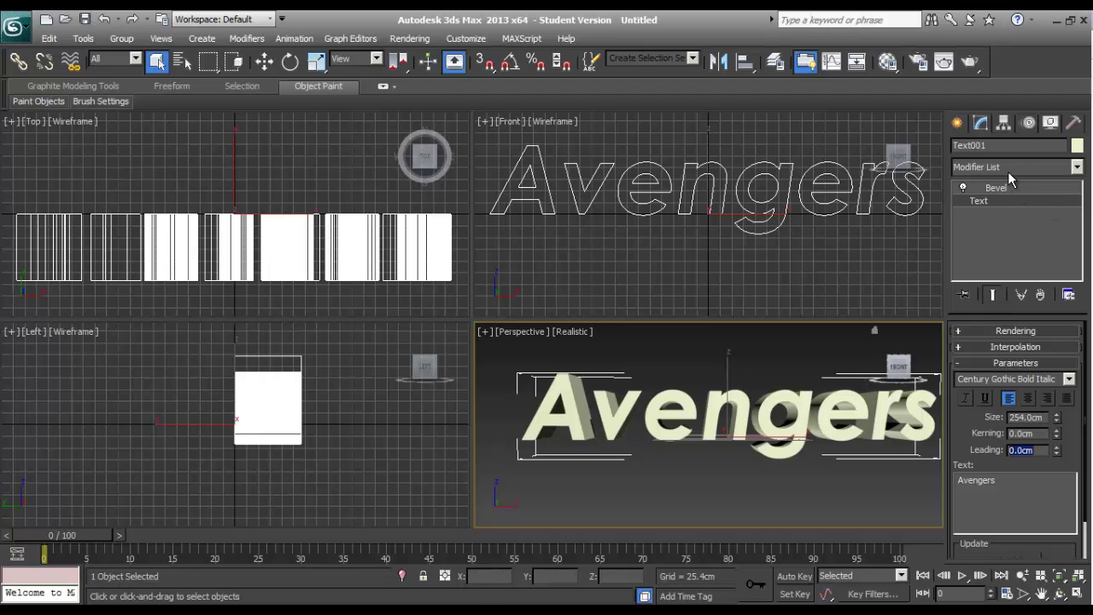
Collapse the beveled Avengers text into an Editable Poly.
{"action": "scroll", "coordinate": [633, 231], "scroll_direction": "up", "scroll_amount": 4}
{"action": "key", "text": "w"}
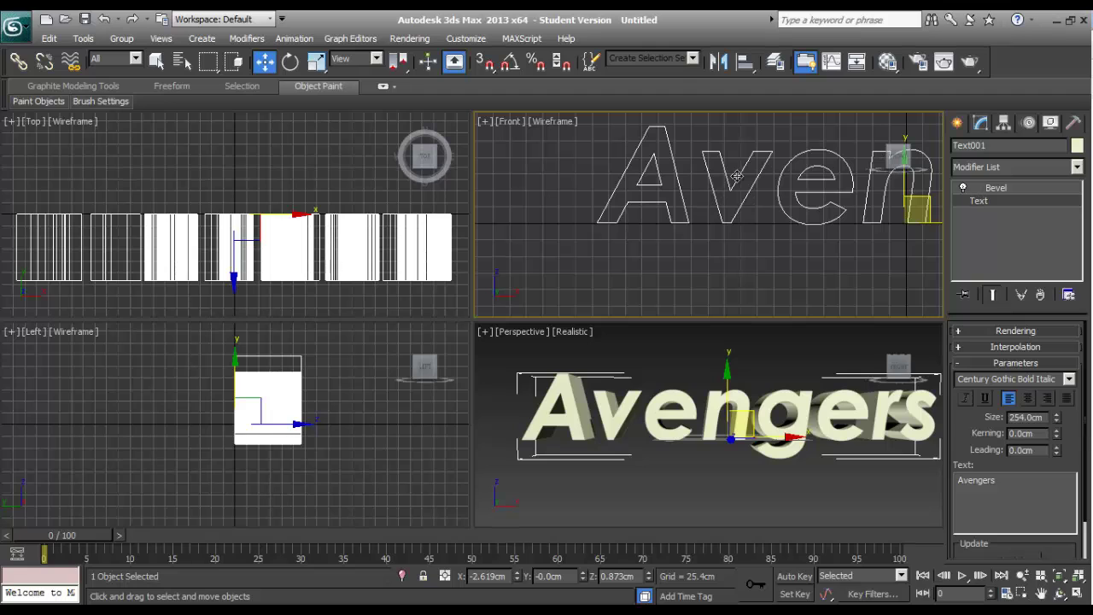
{"action": "right_click", "coordinate": [995, 188]}
{"action": "left_click", "coordinate": [1025, 282]}
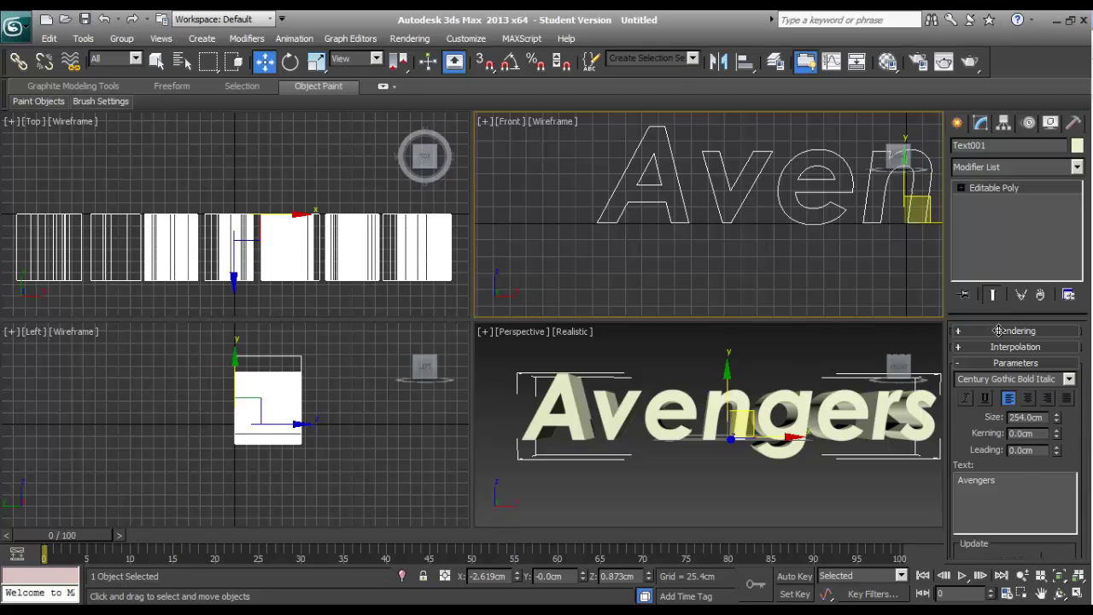
Extend the A's left leg by moving its bottom vertices about 49 cm left and 84 cm down, and finish vertex editing.
{"action": "left_click", "coordinate": [974, 349]}
{"action": "left_click_drag", "start_coordinate": [642, 216], "coordinate": [601, 261]}
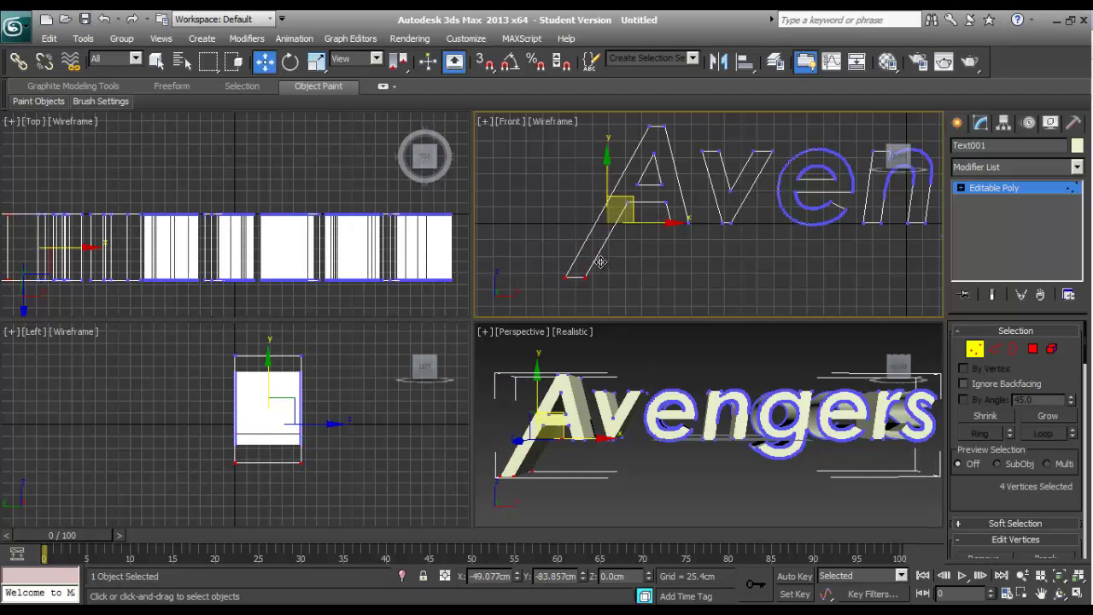
{"action": "left_click", "coordinate": [701, 283]}
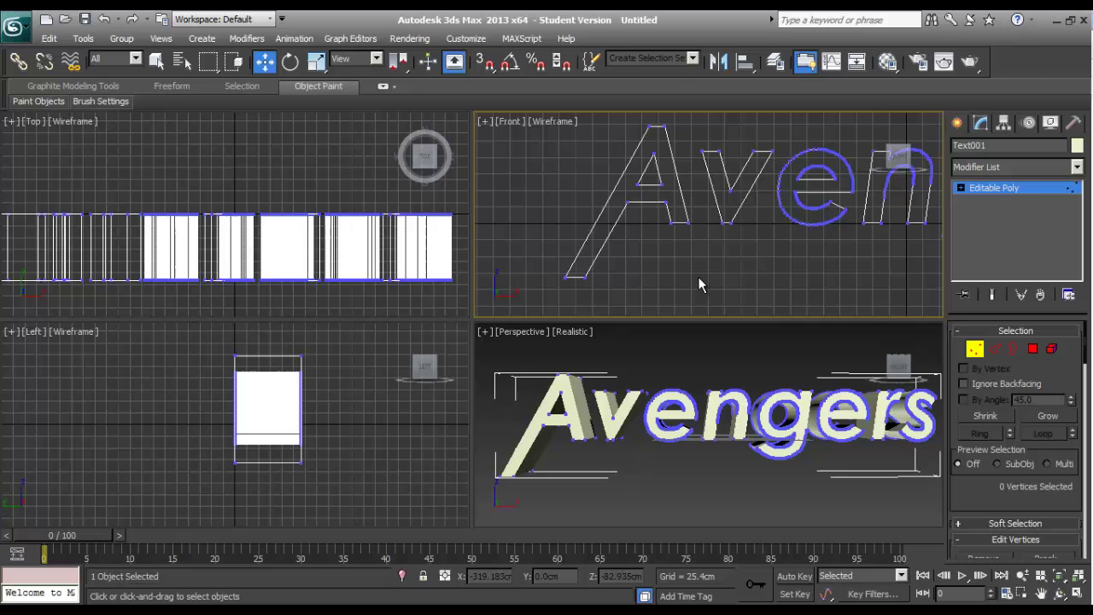
{"action": "left_click", "coordinate": [1071, 188]}
{"action": "left_click", "coordinate": [832, 271]}
Frame the whole Avengers text with some margin in the Perspective view and create a camera from that view.
{"action": "scroll", "coordinate": [835, 266], "scroll_direction": "down", "scroll_amount": 3}
{"action": "middle_click_drag", "start_coordinate": [835, 265], "coordinate": [748, 269]}
{"action": "middle_click_drag", "start_coordinate": [783, 425], "coordinate": [757, 432]}
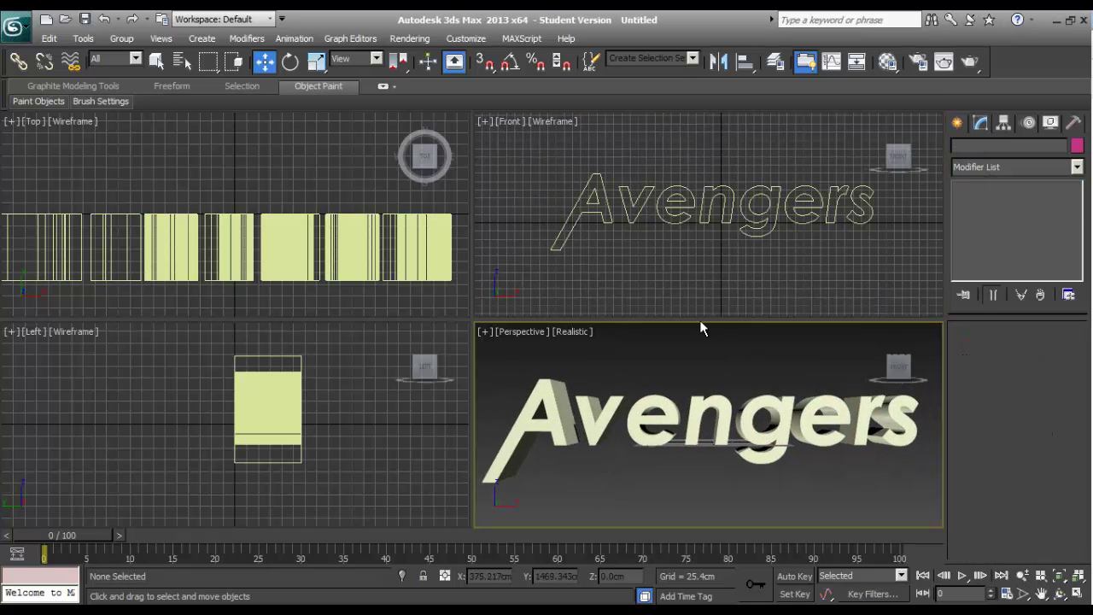
{"action": "scroll", "coordinate": [725, 372], "scroll_direction": "down", "scroll_amount": 3}
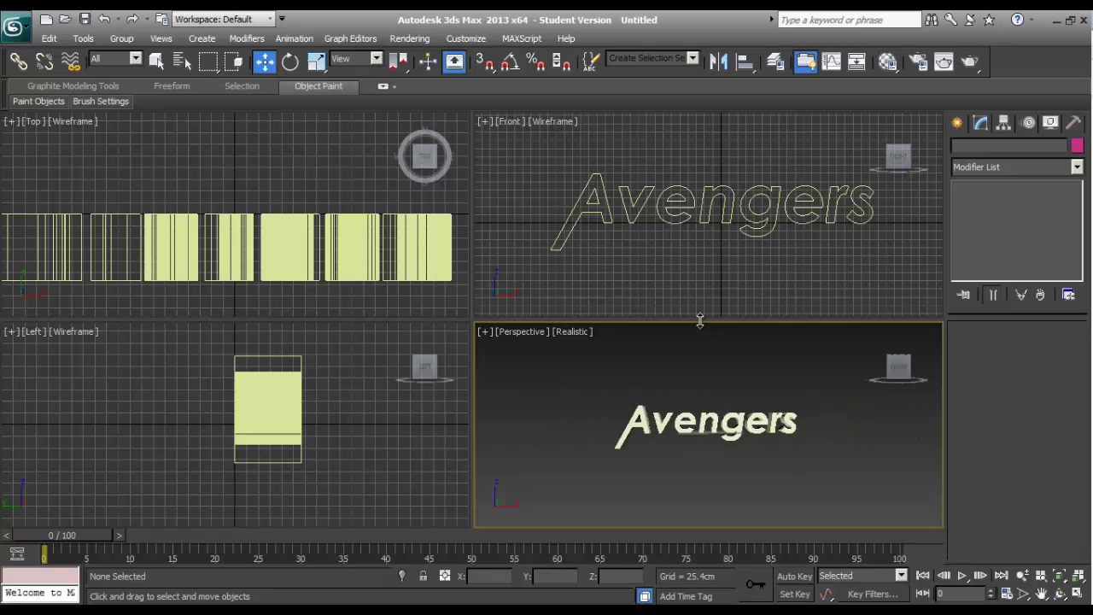
{"action": "key", "text": "ctrl+c"}
{"action": "left_click", "coordinate": [725, 373]}
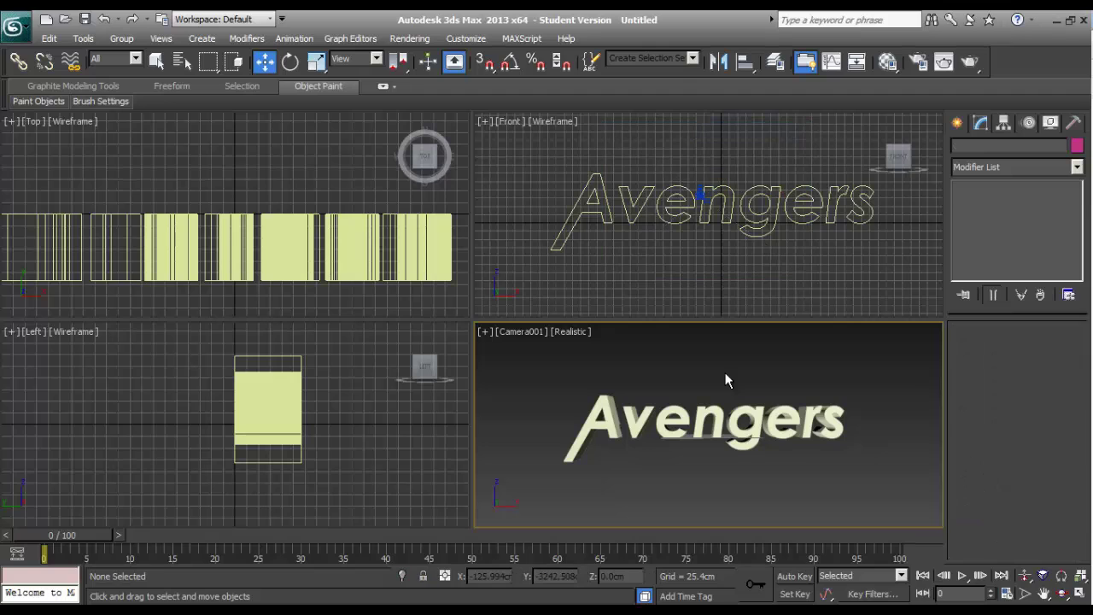
Open the Material Editor and assign NVIDIA mental ray as the production renderer in the render setup.
{"action": "key", "text": "m"}
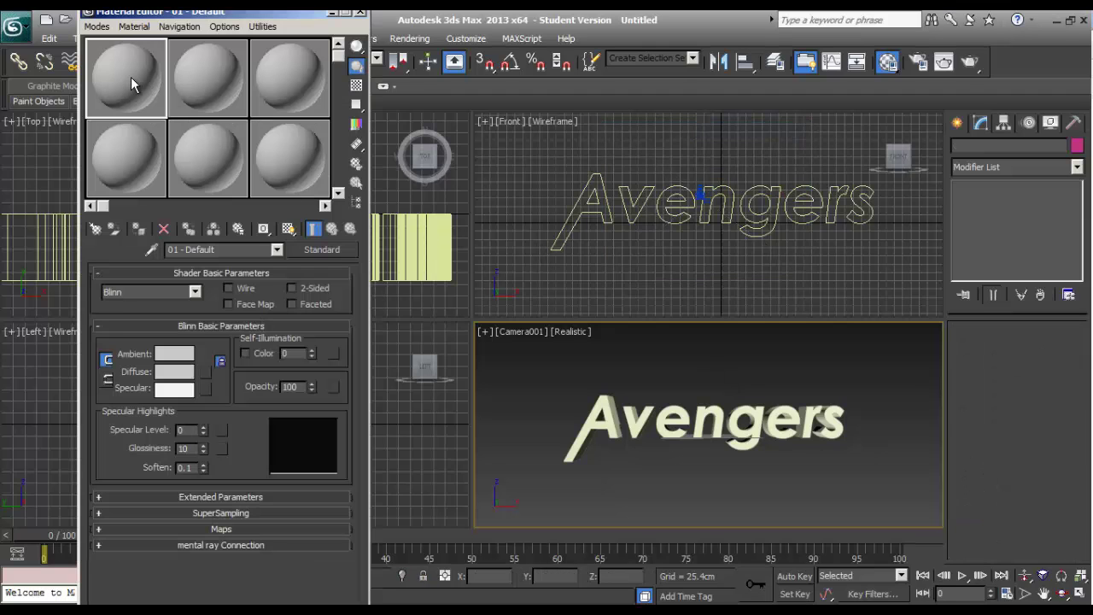
{"action": "left_click", "coordinate": [918, 61]}
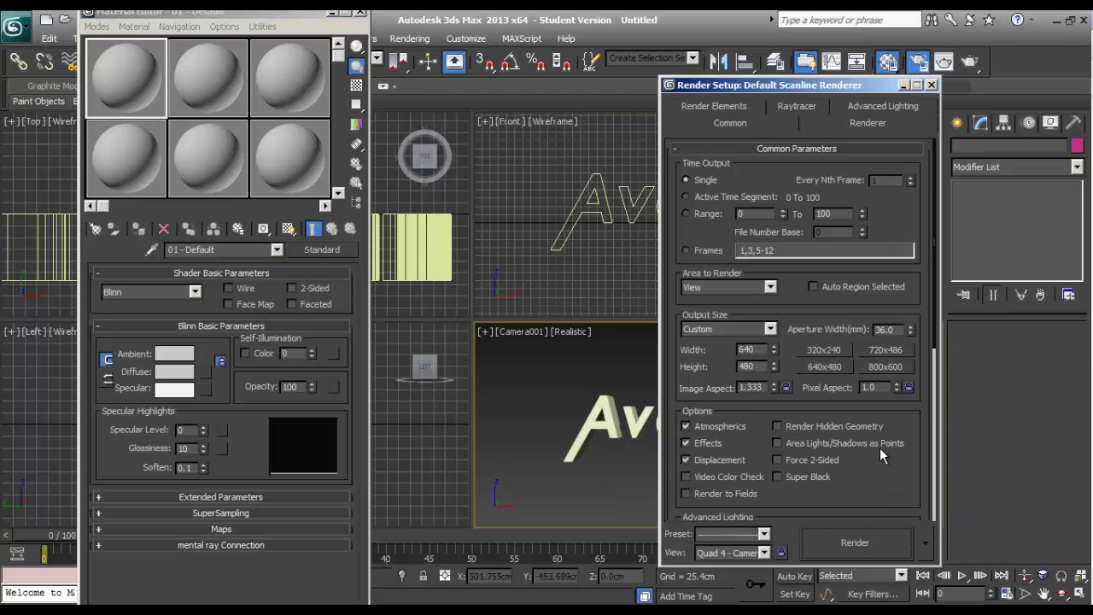
{"action": "scroll", "coordinate": [878, 469], "scroll_direction": "down", "scroll_amount": 5}
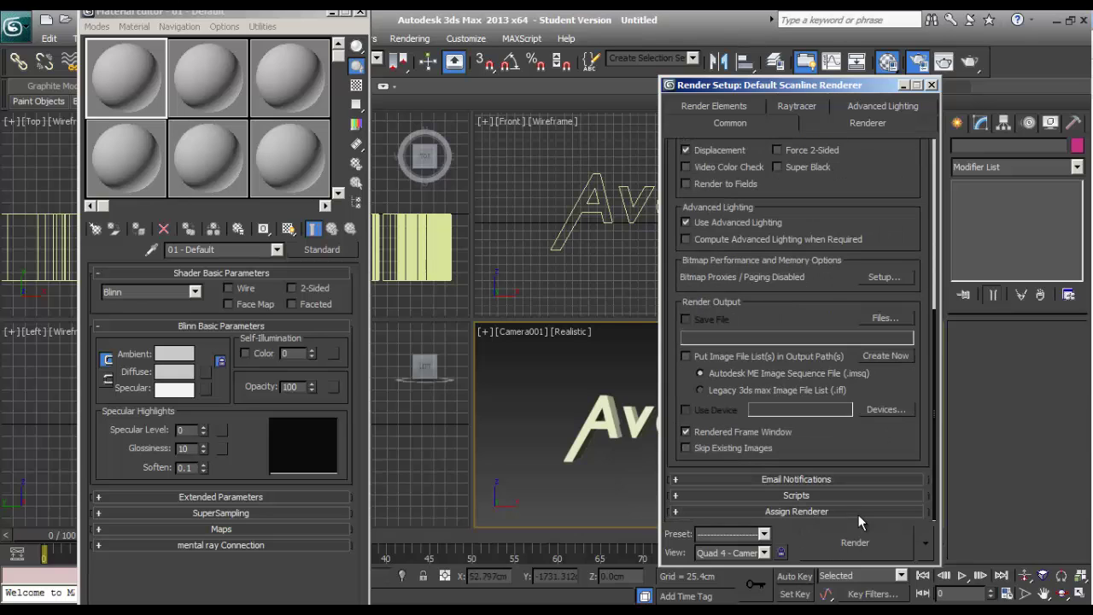
{"action": "left_click", "coordinate": [858, 514]}
{"action": "left_click", "coordinate": [888, 444]}
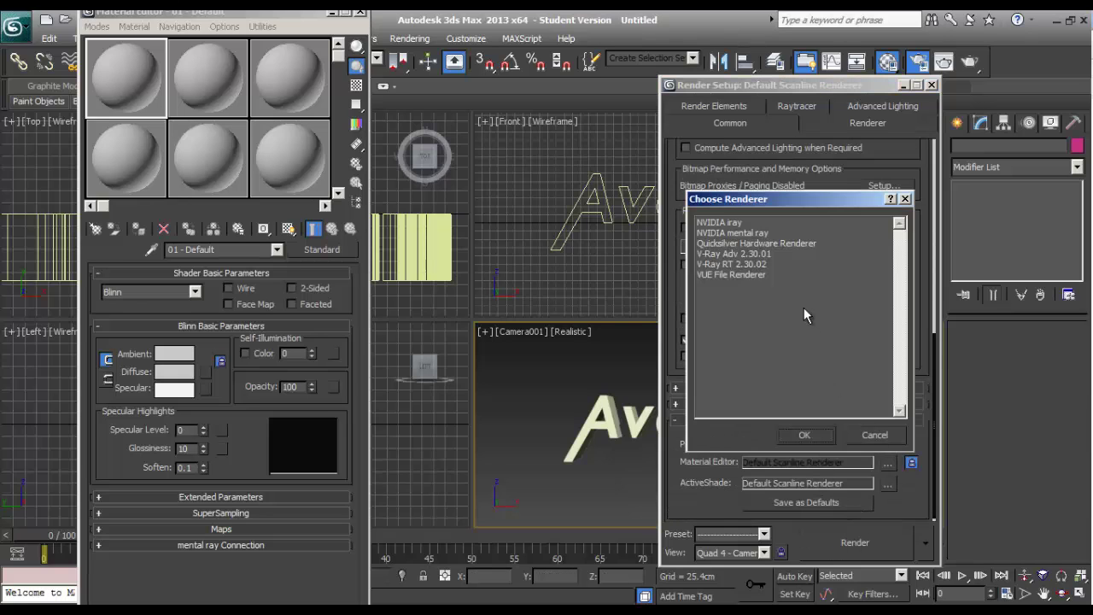
{"action": "double_click", "coordinate": [720, 232]}
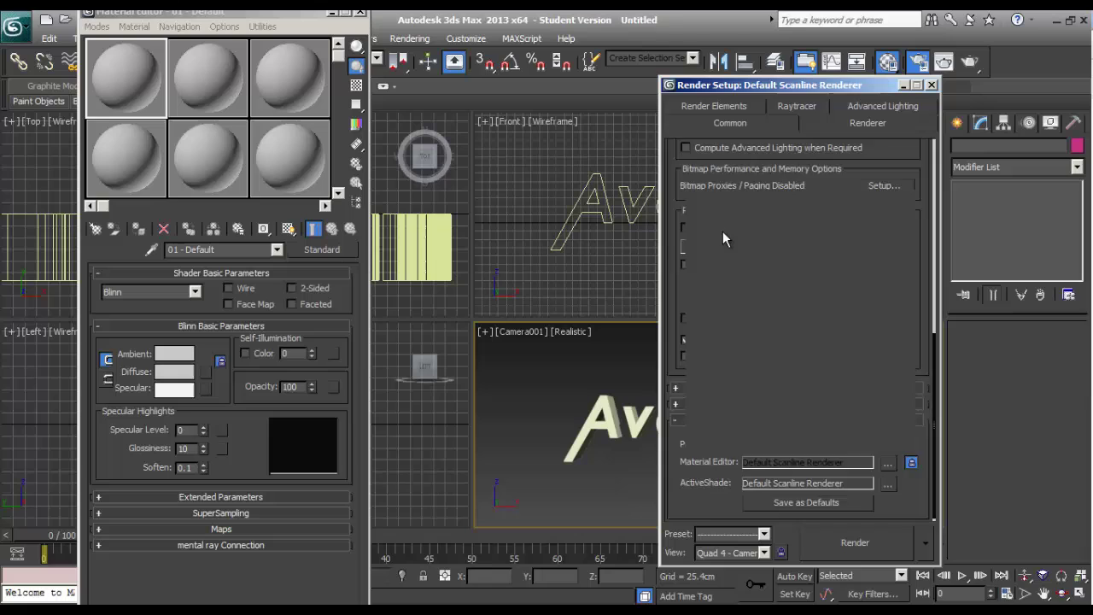
{"action": "left_click", "coordinate": [933, 86]}
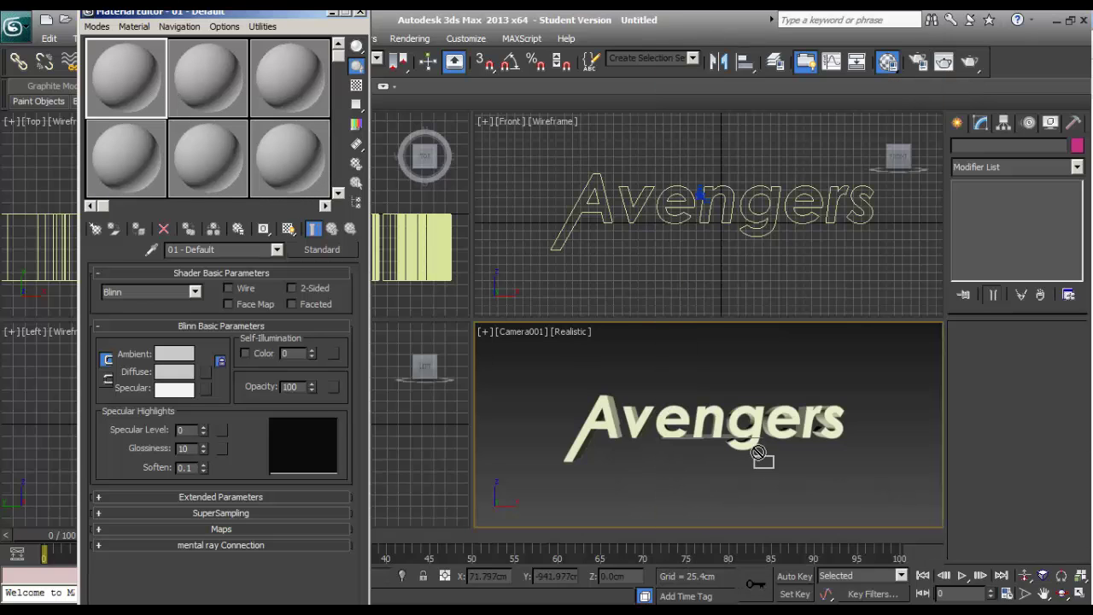
Assign the first material to the text, change it to Arch & Design, and show its enlarged preview with a patterned background.
{"action": "left_click", "coordinate": [324, 250]}
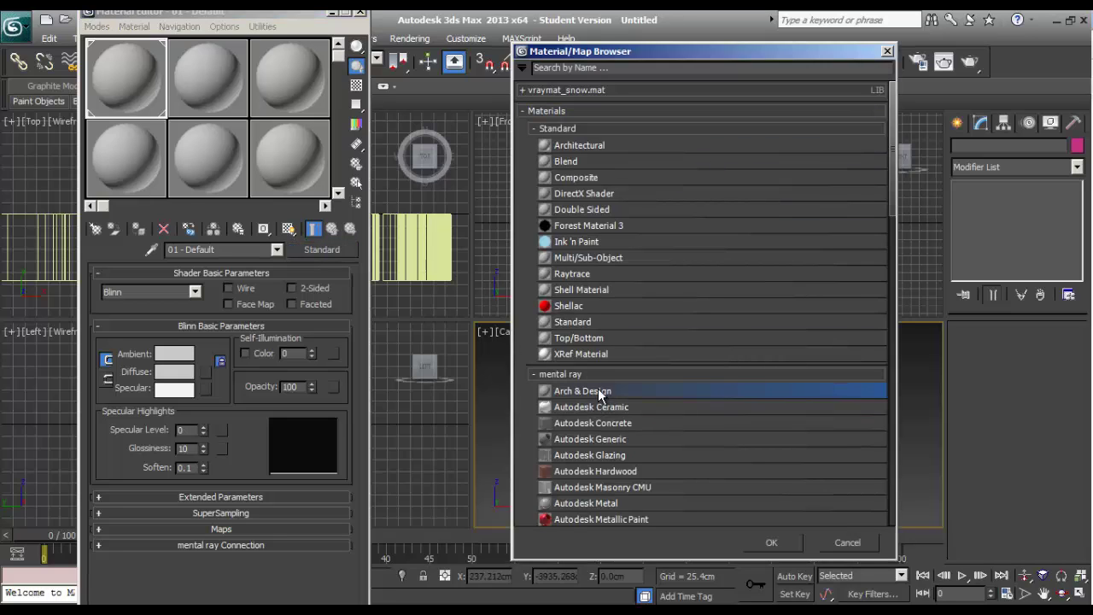
{"action": "double_click", "coordinate": [598, 388]}
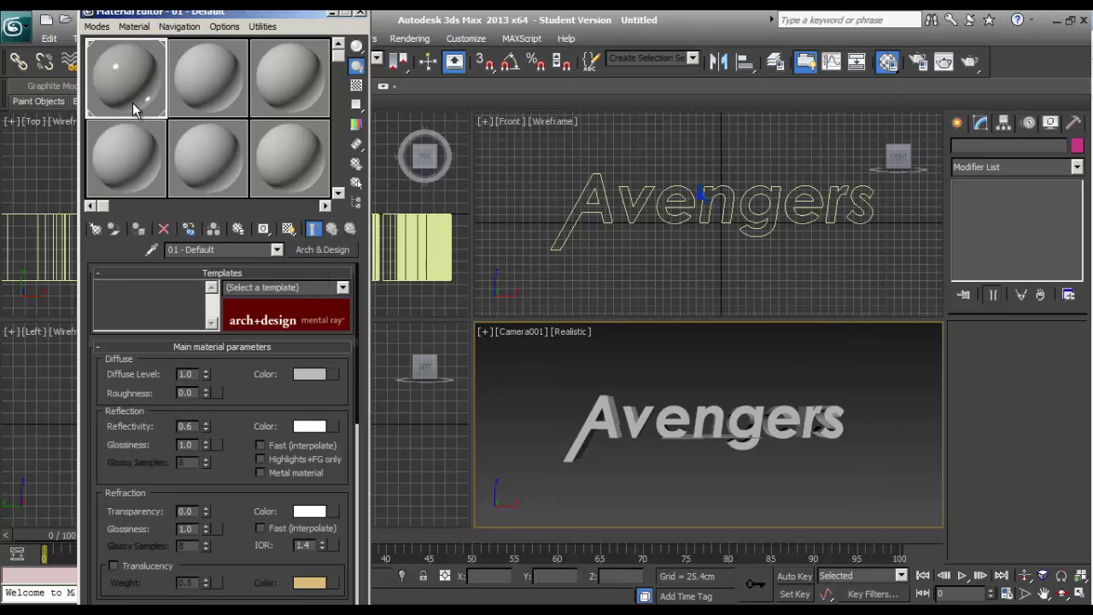
{"action": "double_click", "coordinate": [132, 102]}
{"action": "left_click", "coordinate": [356, 85]}
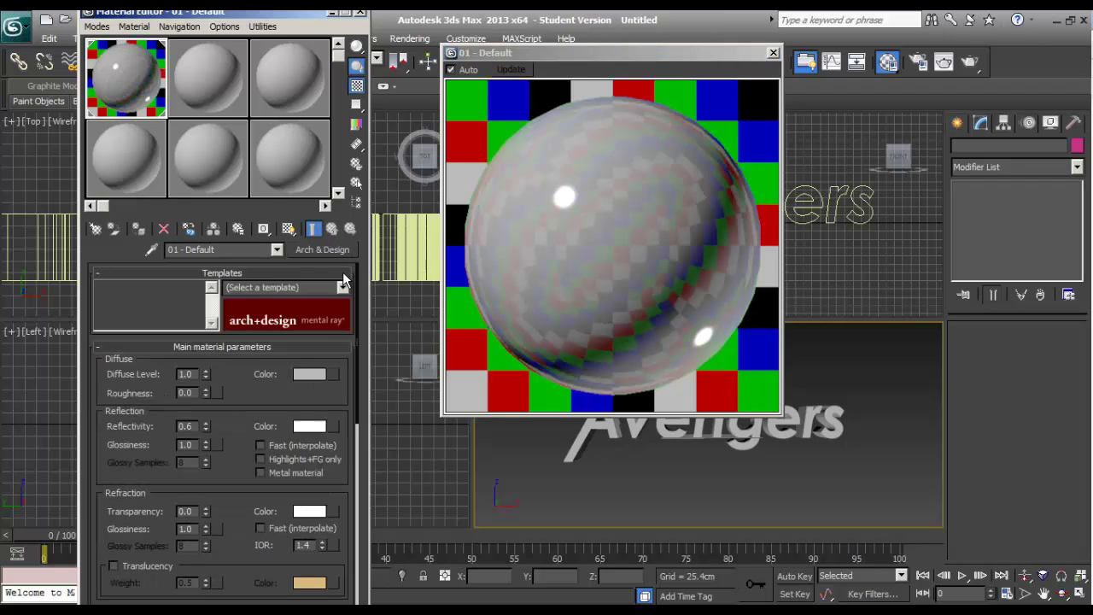
Apply the Polished Concrete template to the text's material and set its reflectivity to 0.21.
{"action": "left_click", "coordinate": [342, 286]}
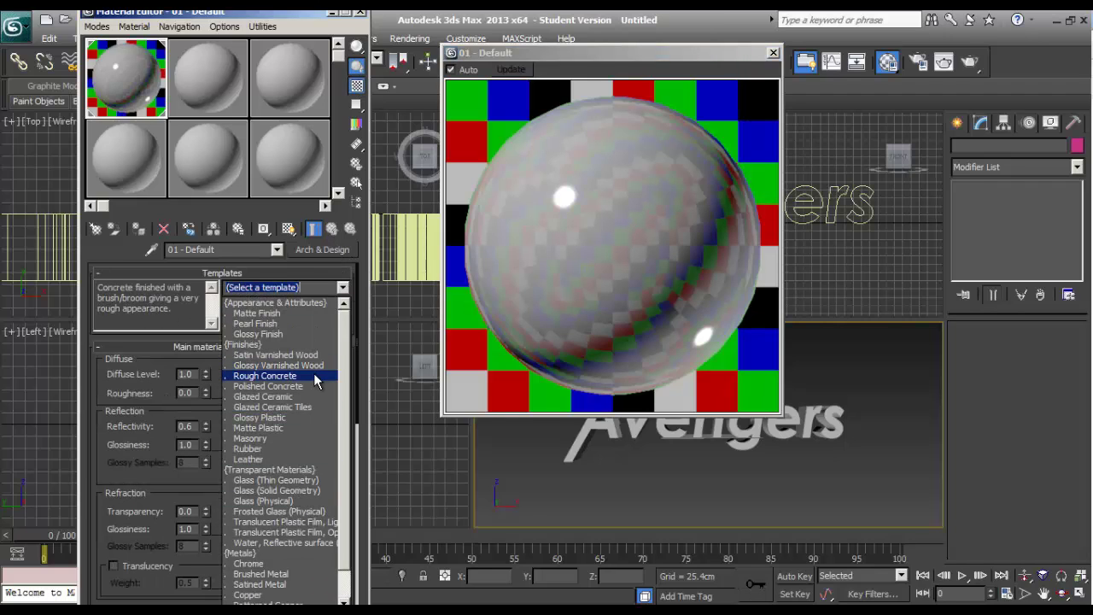
{"action": "left_click", "coordinate": [315, 386]}
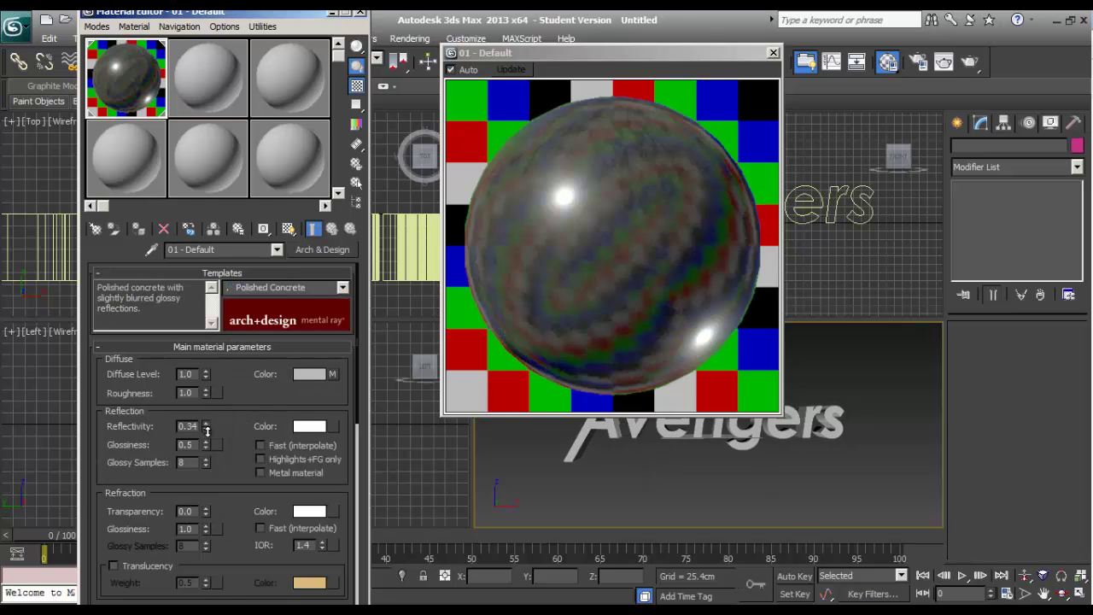
{"action": "left_click_drag", "start_coordinate": [207, 431], "coordinate": [208, 443]}
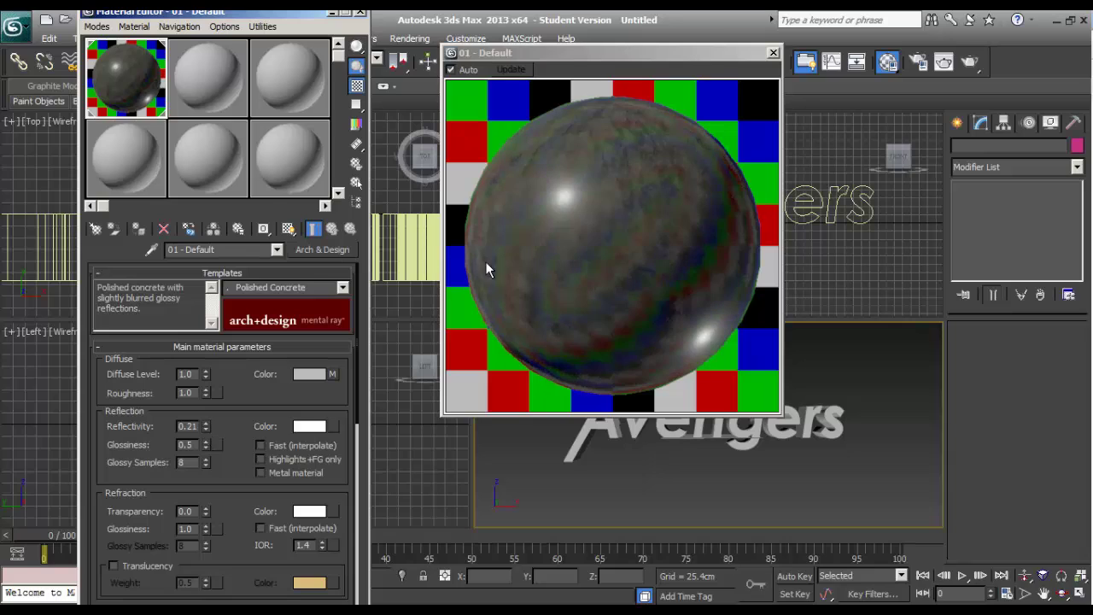
Close the enlarged material preview and show the Polished Concrete material on the text in the viewport.
{"action": "left_click", "coordinate": [773, 54]}
{"action": "mouse_move", "coordinate": [143, 96]}
{"action": "left_mouse_down"}
{"action": "mouse_move", "coordinate": [568, 419]}
{"action": "mouse_move", "coordinate": [620, 434]}
{"action": "left_mouse_up"}
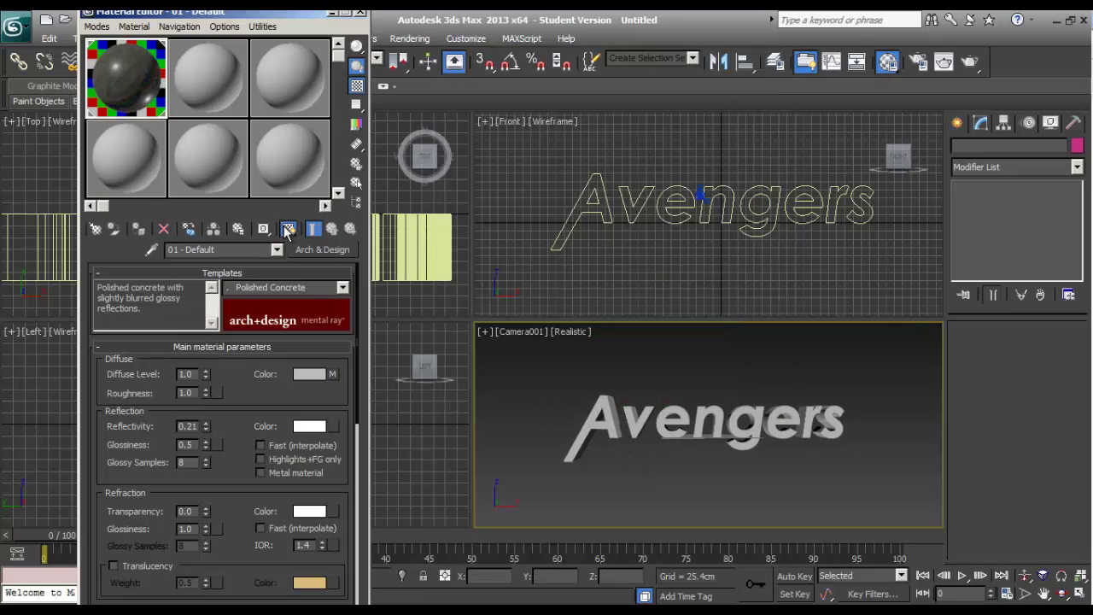
{"action": "left_click", "coordinate": [288, 230]}
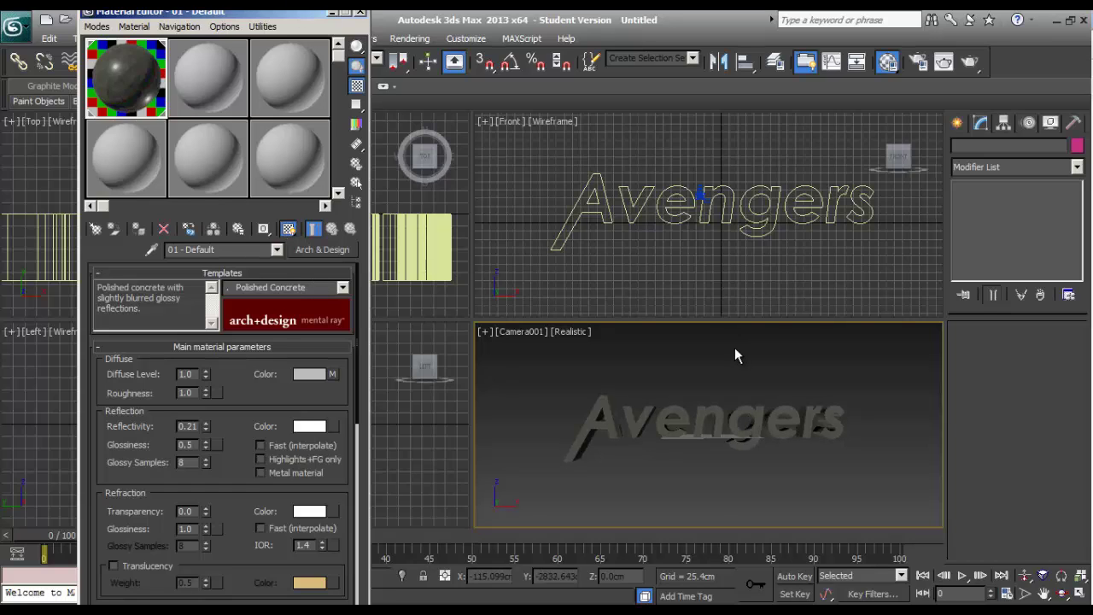
Add a UVW Map modifier to the Avengers text and set its mapping to Box.
{"action": "left_click", "coordinate": [810, 190]}
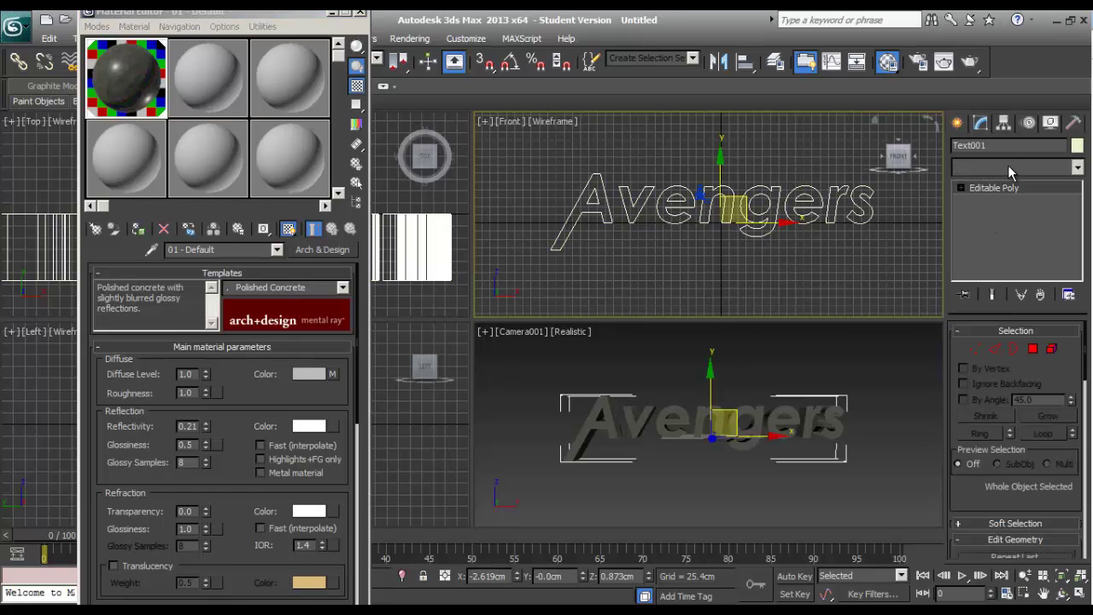
{"action": "left_click", "coordinate": [1015, 168]}
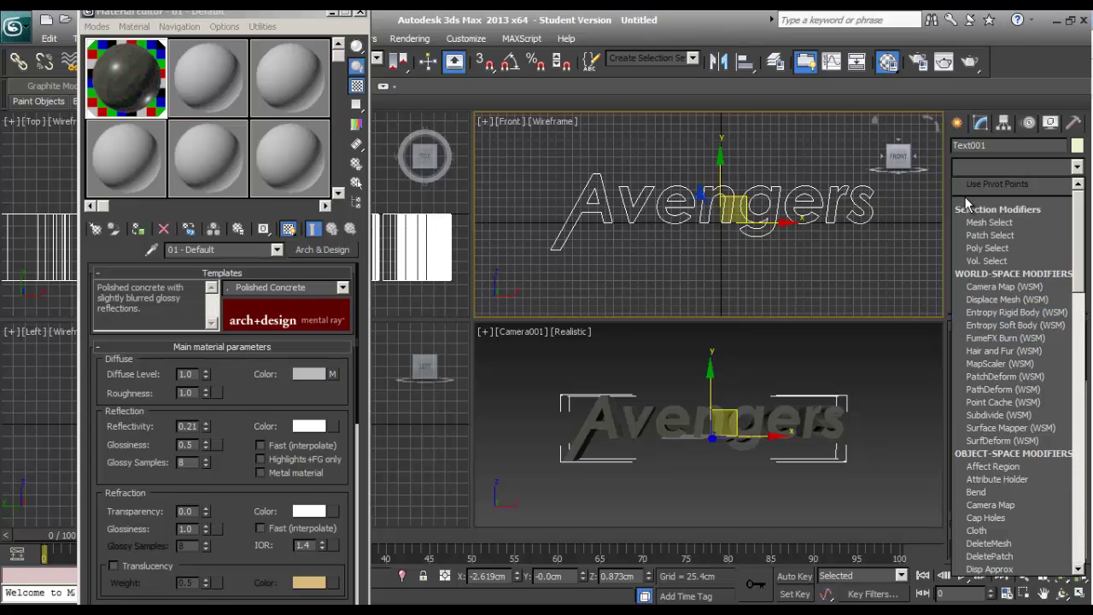
{"action": "left_click", "coordinate": [976, 167]}
{"action": "left_click", "coordinate": [974, 166]}
{"action": "type", "text": "uv"}
{"action": "key", "text": "Return"}
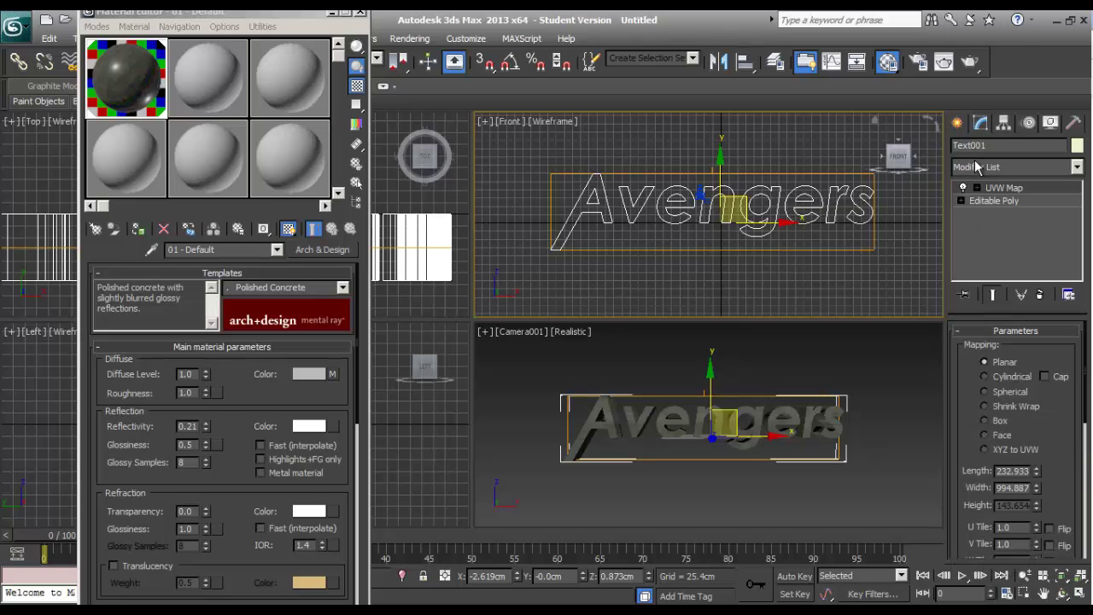
{"action": "left_click", "coordinate": [995, 421]}
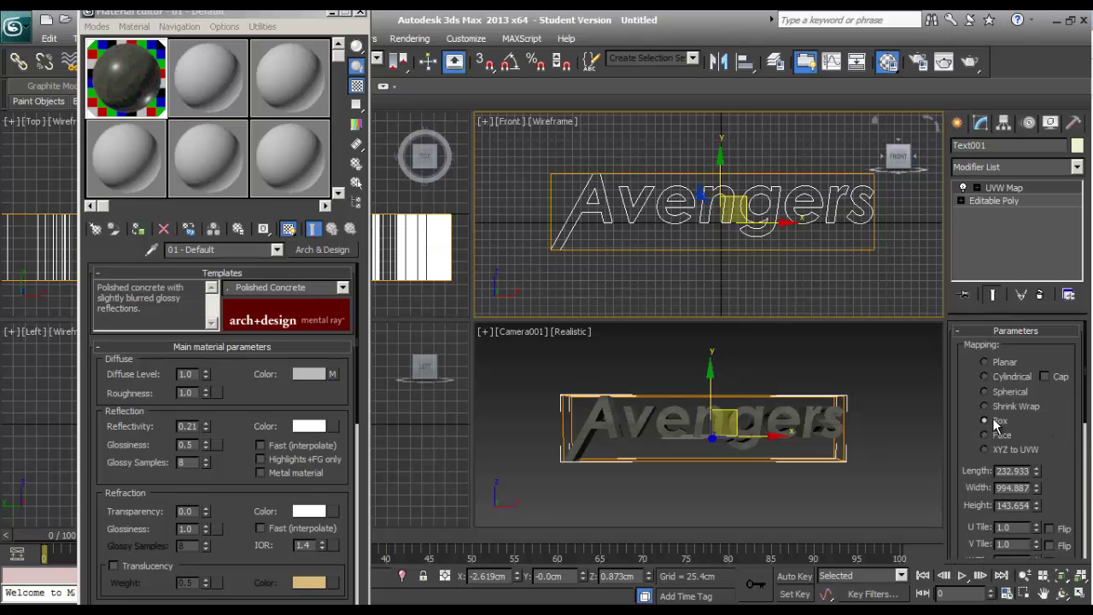
Set the UVW Map's length, width and height to 50 cm.
{"action": "double_click", "coordinate": [1023, 471]}
{"action": "type", "text": "50"}
{"action": "key", "text": "Tab"}
{"action": "type", "text": "50"}
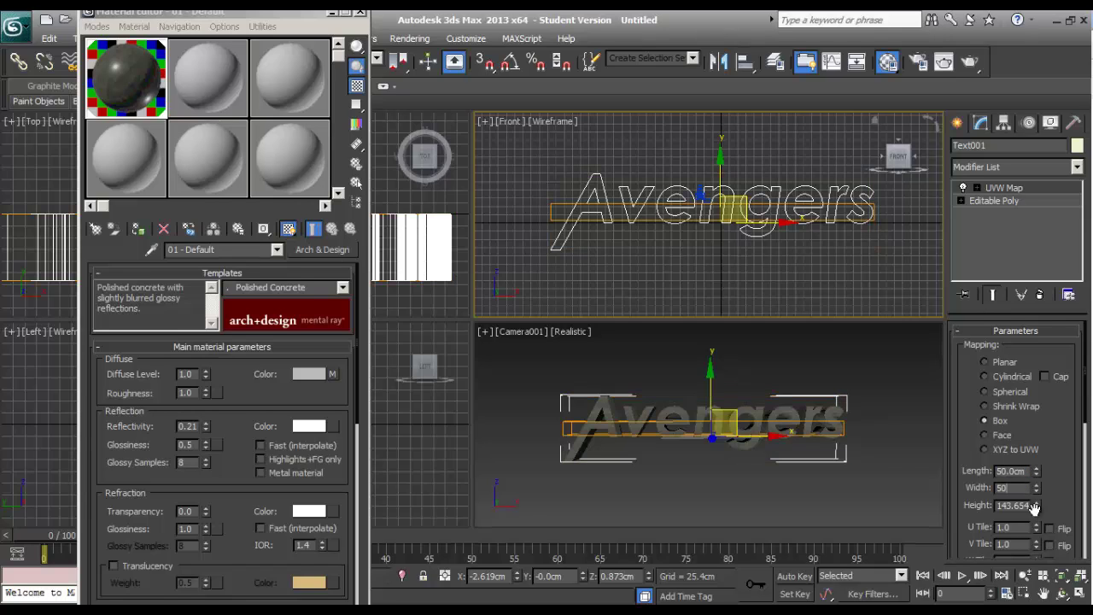
{"action": "key", "text": "Tab"}
{"action": "type", "text": "50"}
{"action": "key", "text": "Return"}
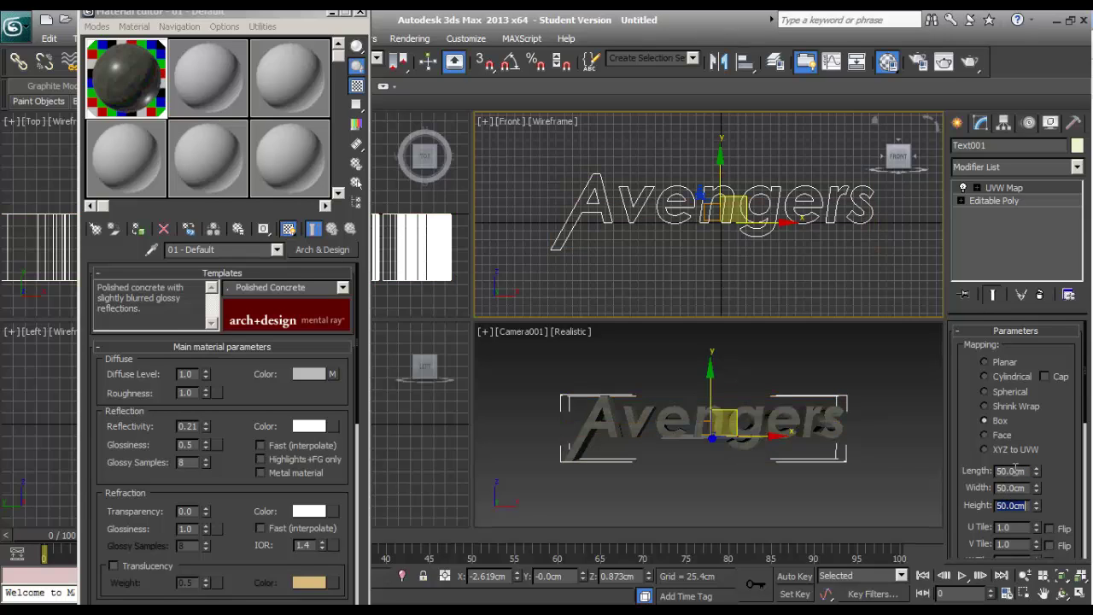
Set the UVW Map's length, width and height to 500 cm and test-render the camera view.
{"action": "double_click", "coordinate": [1013, 471]}
{"action": "type", "text": "500"}
{"action": "key", "text": "Tab"}
{"action": "type", "text": "500"}
{"action": "key", "text": "Tab"}
{"action": "type", "text": "500"}
{"action": "key", "text": "Return"}
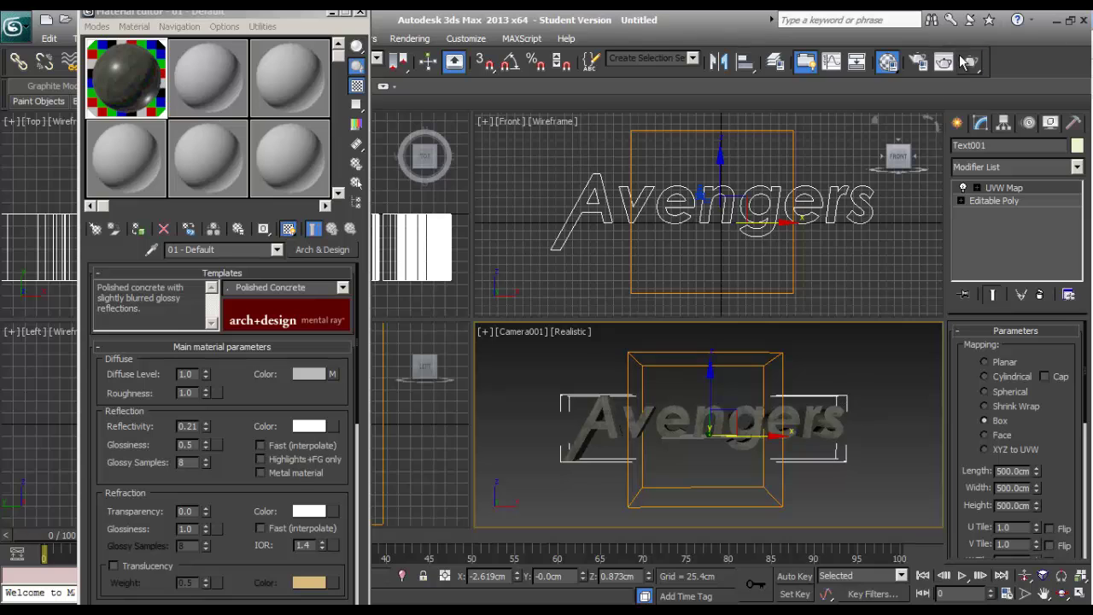
{"action": "left_click", "coordinate": [959, 53]}
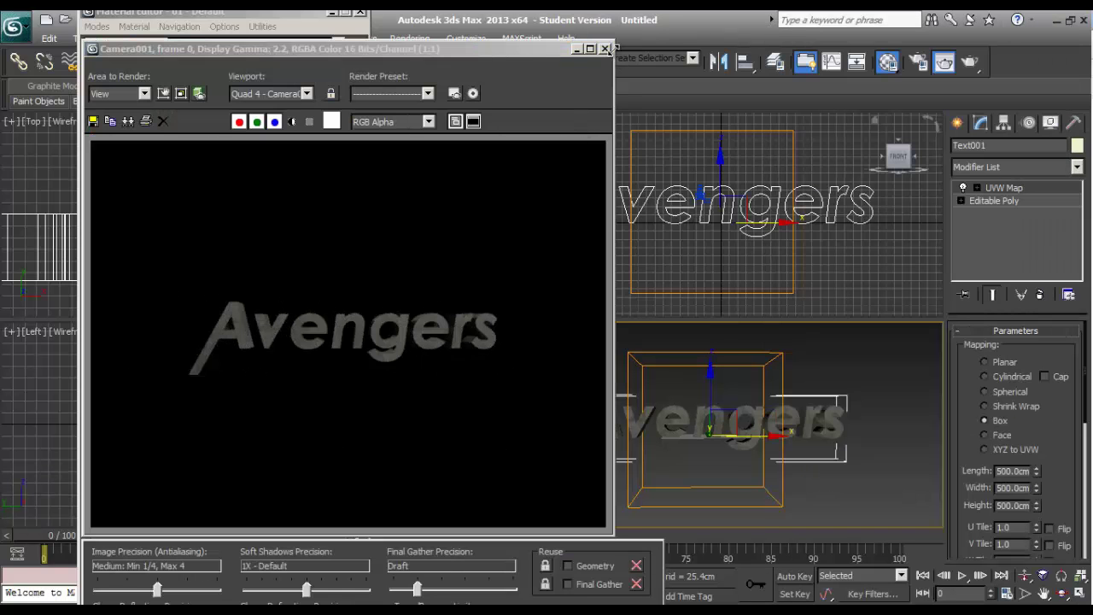
{"action": "left_click", "coordinate": [605, 49]}
Set the render output to the 35mm Anamorphic format with the 1828-pixel-wide preset and test-render the camera view.
{"action": "left_click", "coordinate": [918, 61]}
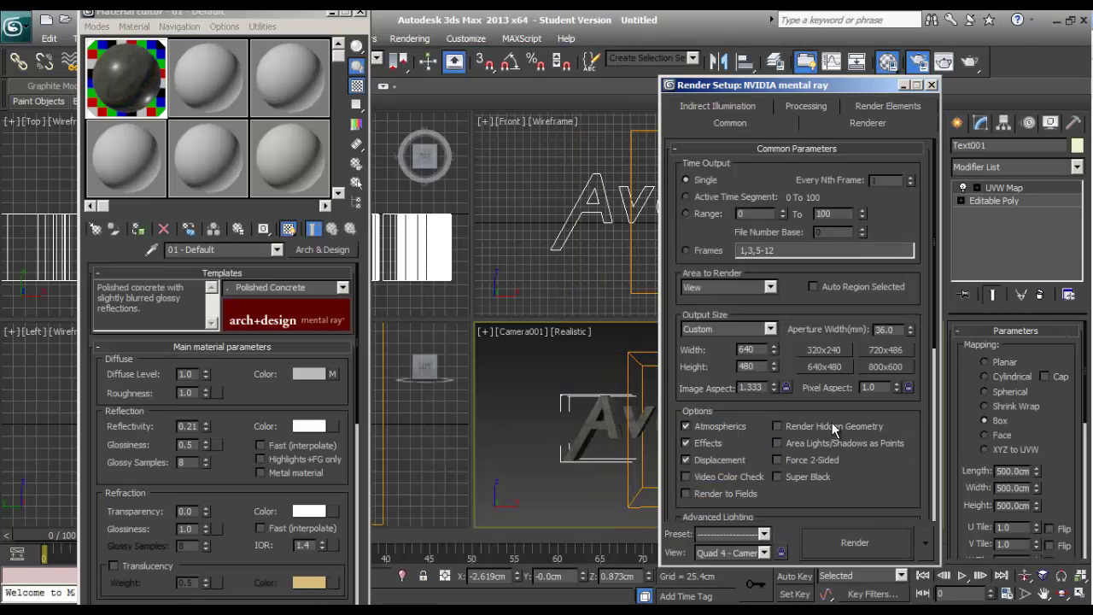
{"action": "left_click", "coordinate": [751, 329]}
{"action": "left_click", "coordinate": [735, 352]}
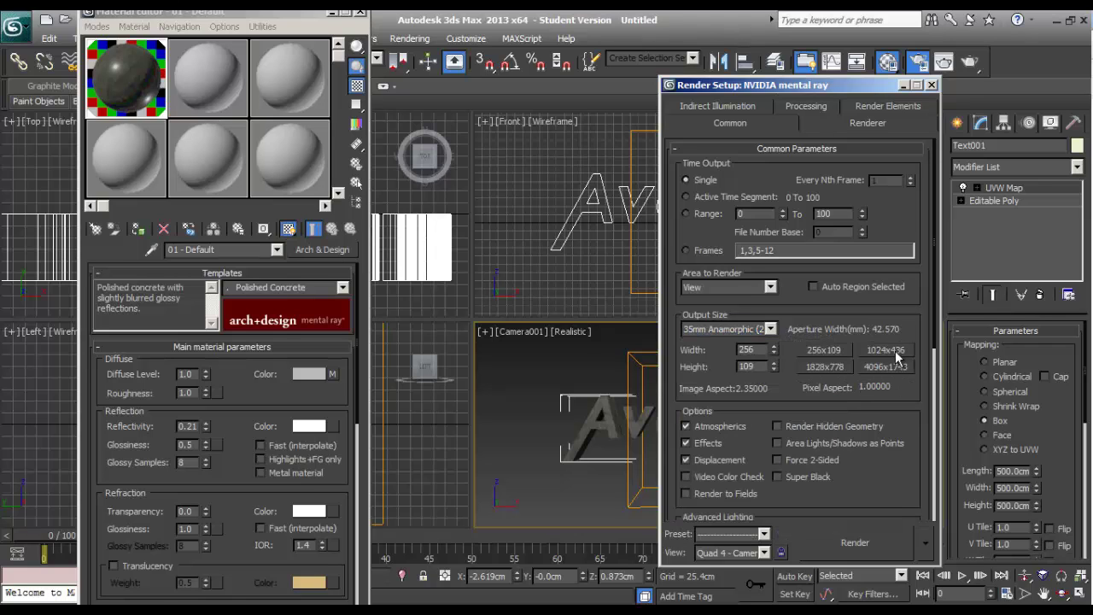
{"action": "left_click", "coordinate": [841, 368]}
{"action": "left_click", "coordinate": [932, 85]}
{"action": "left_click", "coordinate": [967, 60]}
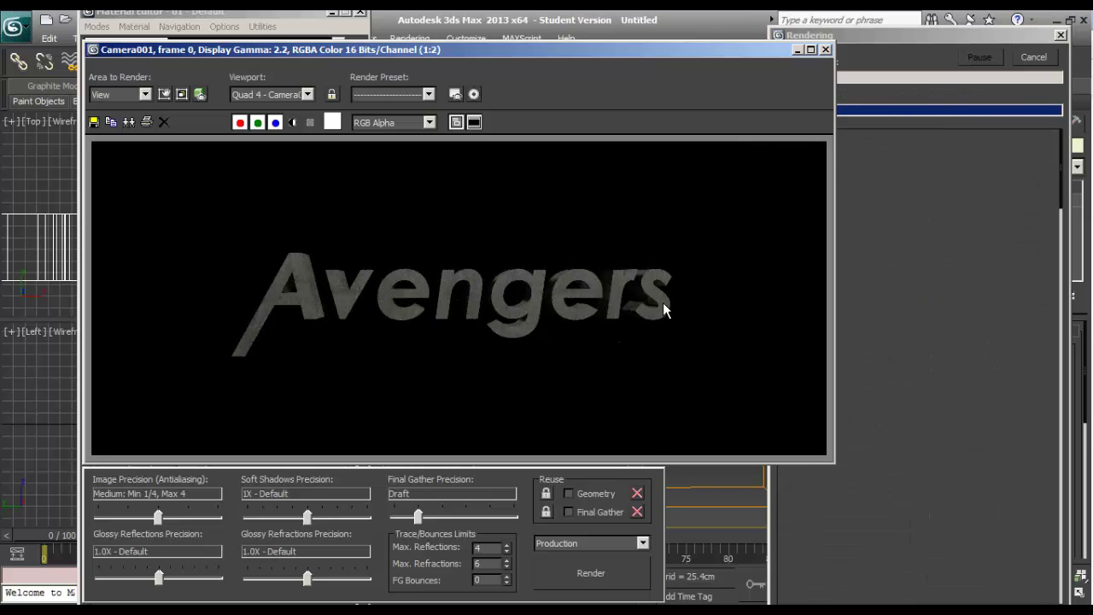
{"action": "left_click", "coordinate": [826, 49]}
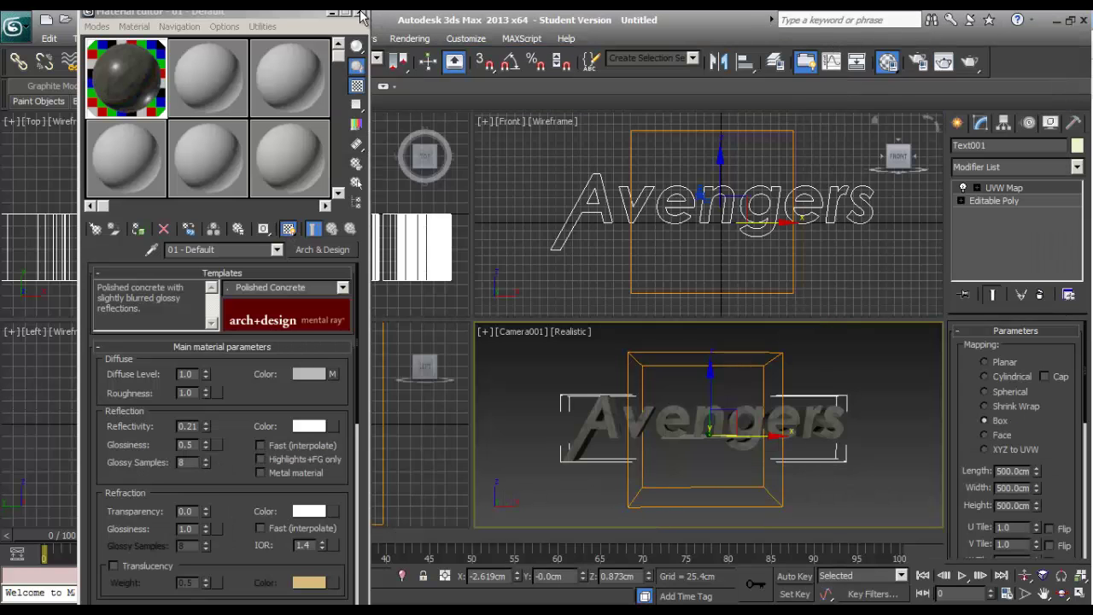
Close the Material Editor and place a standard mr Area Omni light in the Top view, in front of the text near its right end.
{"action": "left_click", "coordinate": [362, 17]}
{"action": "left_click", "coordinate": [893, 391]}
{"action": "left_click", "coordinate": [959, 124]}
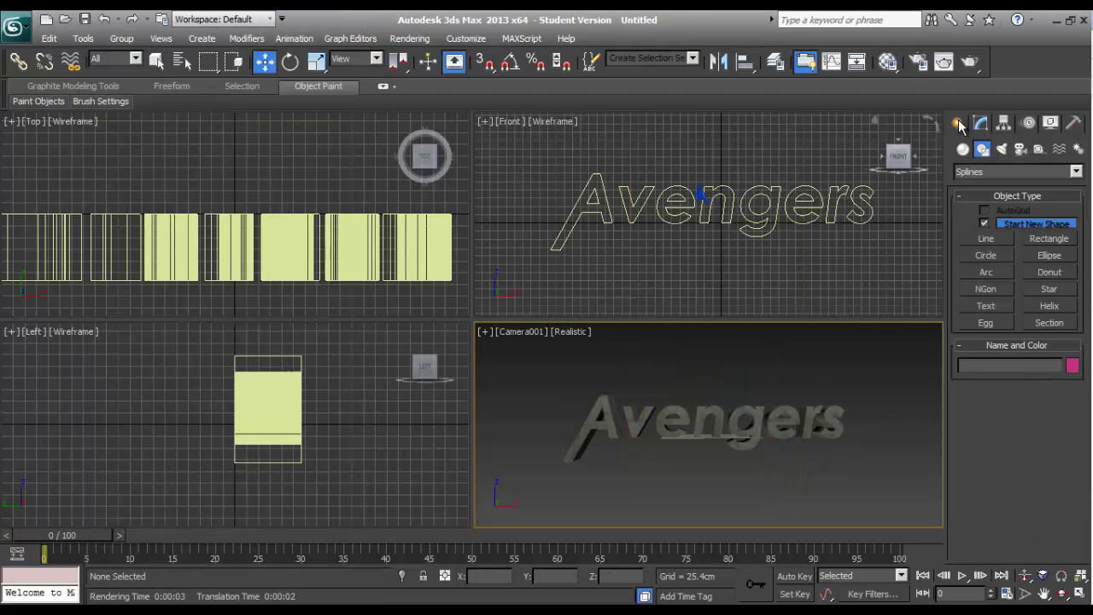
{"action": "left_click", "coordinate": [1002, 150]}
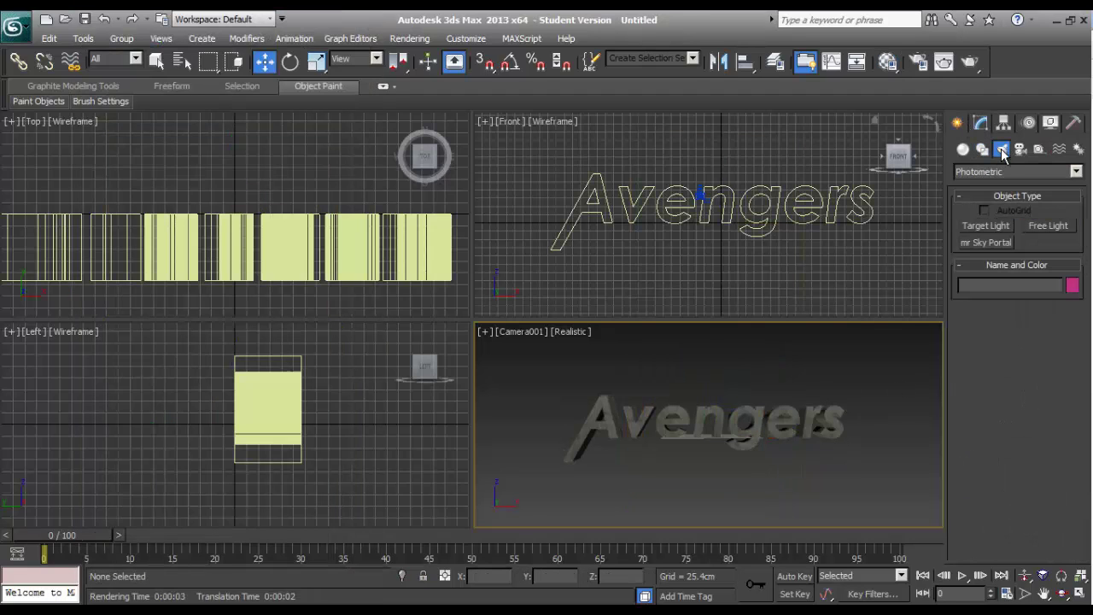
{"action": "left_click", "coordinate": [1001, 174]}
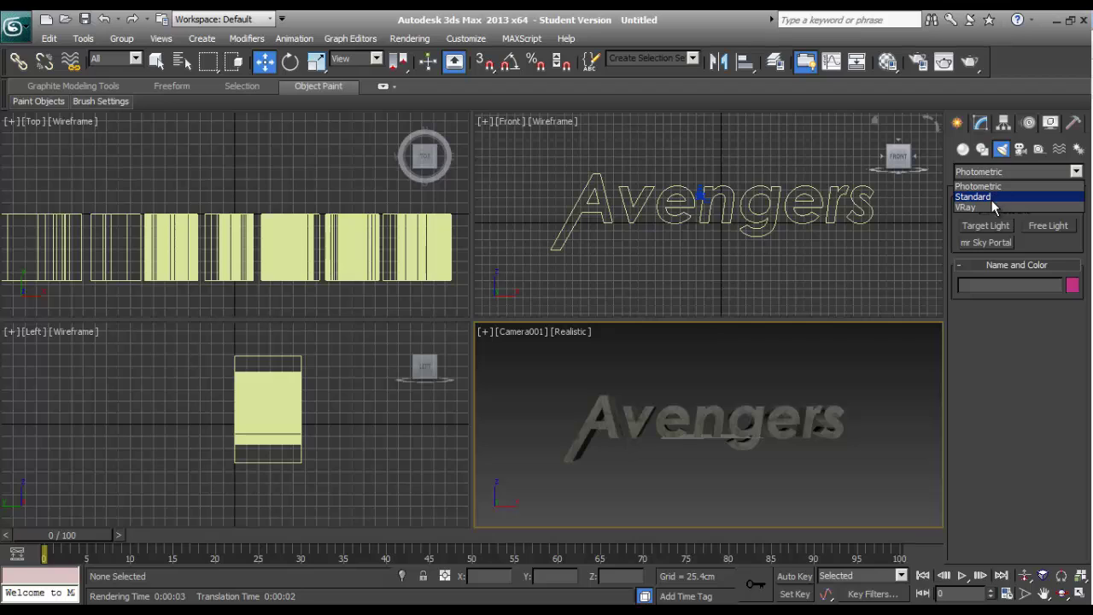
{"action": "left_click", "coordinate": [983, 197]}
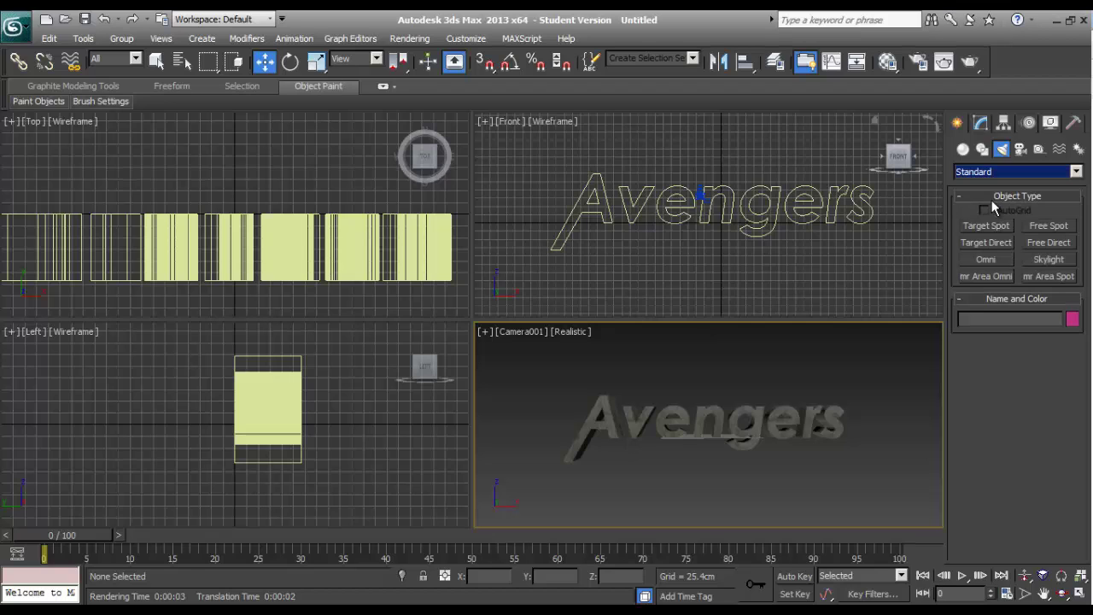
{"action": "left_click", "coordinate": [998, 278]}
{"action": "scroll", "coordinate": [318, 248], "scroll_direction": "down", "scroll_amount": 5}
{"action": "scroll", "coordinate": [318, 248], "scroll_direction": "down", "scroll_amount": 5}
{"action": "left_click", "coordinate": [314, 295]}
{"action": "scroll", "coordinate": [346, 407], "scroll_direction": "down", "scroll_amount": 3}
Move the mr Area Omni light up to a Z of about 38 cm and in toward the text to an X of about 498 cm.
{"action": "key", "text": "w"}
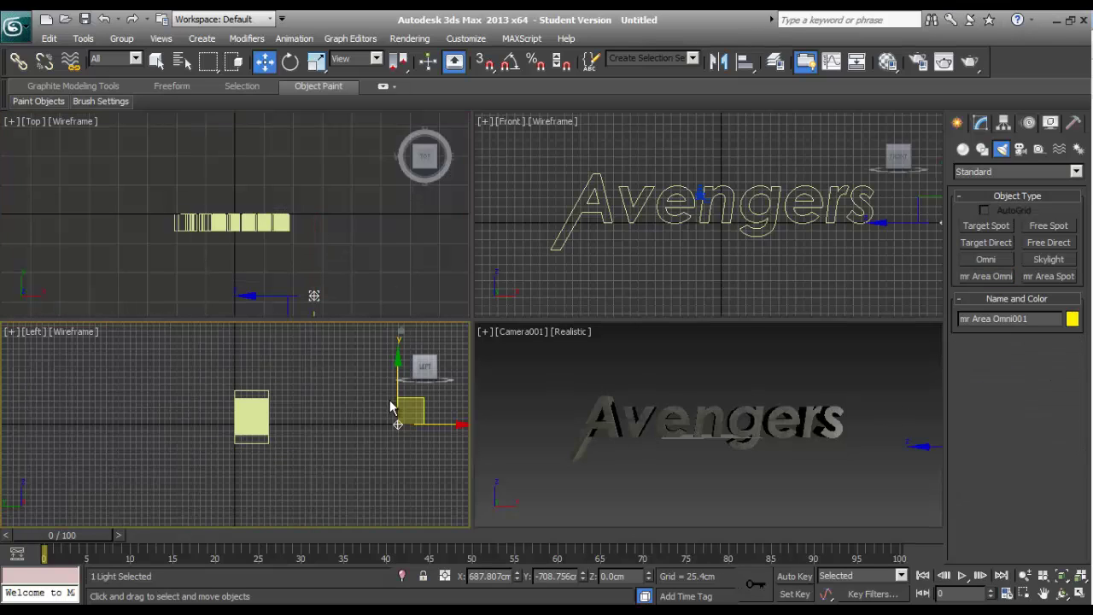
{"action": "left_click_drag", "start_coordinate": [398, 397], "coordinate": [398, 389]}
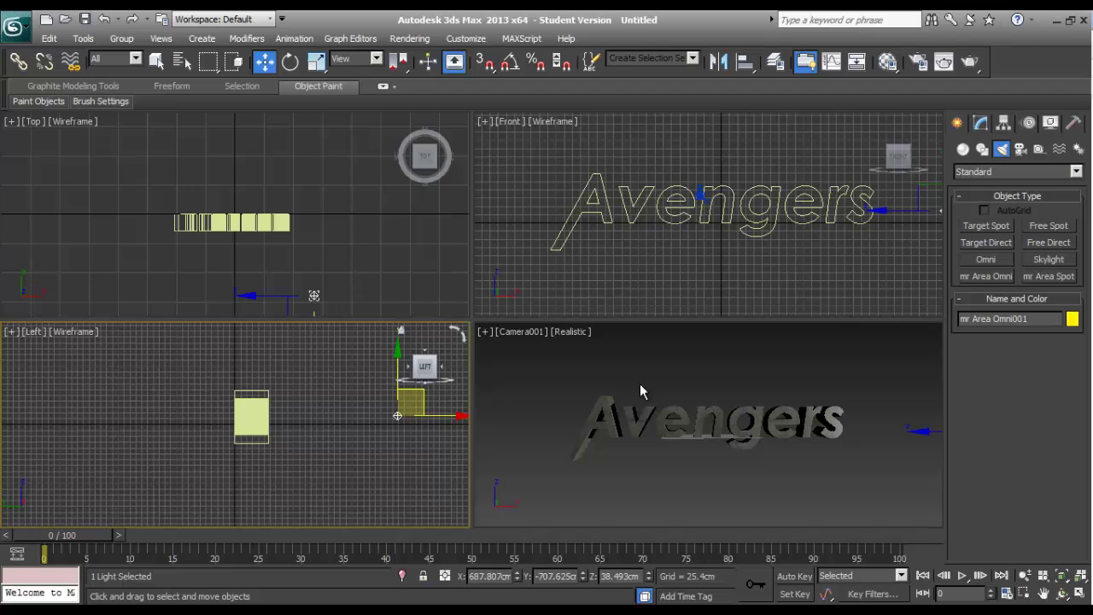
{"action": "right_click", "coordinate": [355, 291]}
{"action": "left_click_drag", "start_coordinate": [359, 297], "coordinate": [336, 297]}
{"action": "left_click", "coordinate": [826, 387]}
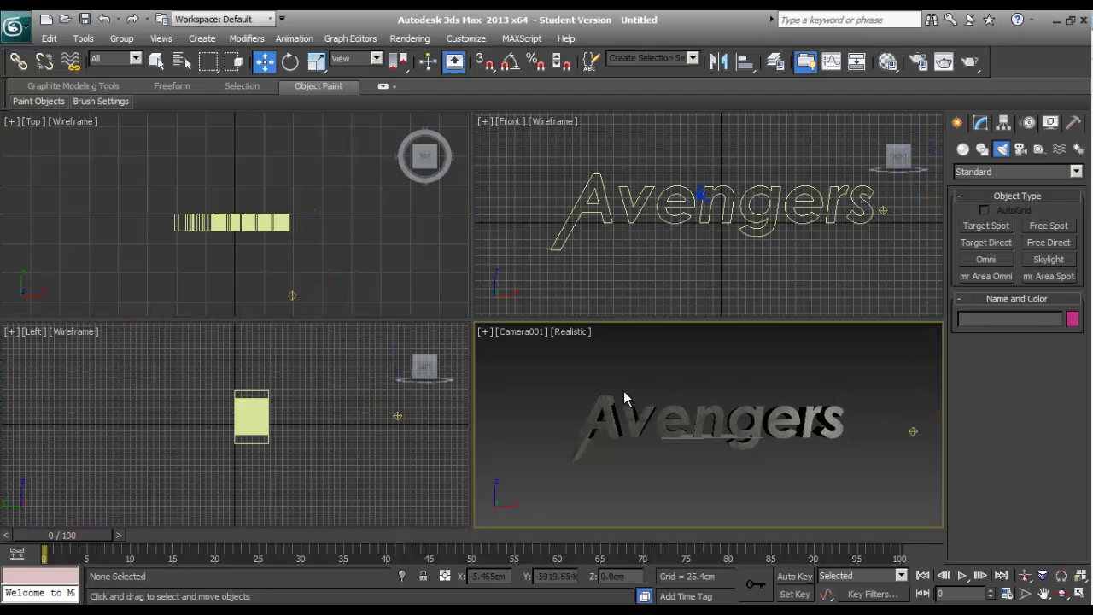
Change the color of the mr Area Omni light to a pale blue.
{"action": "left_click", "coordinate": [398, 416]}
{"action": "left_click", "coordinate": [980, 122]}
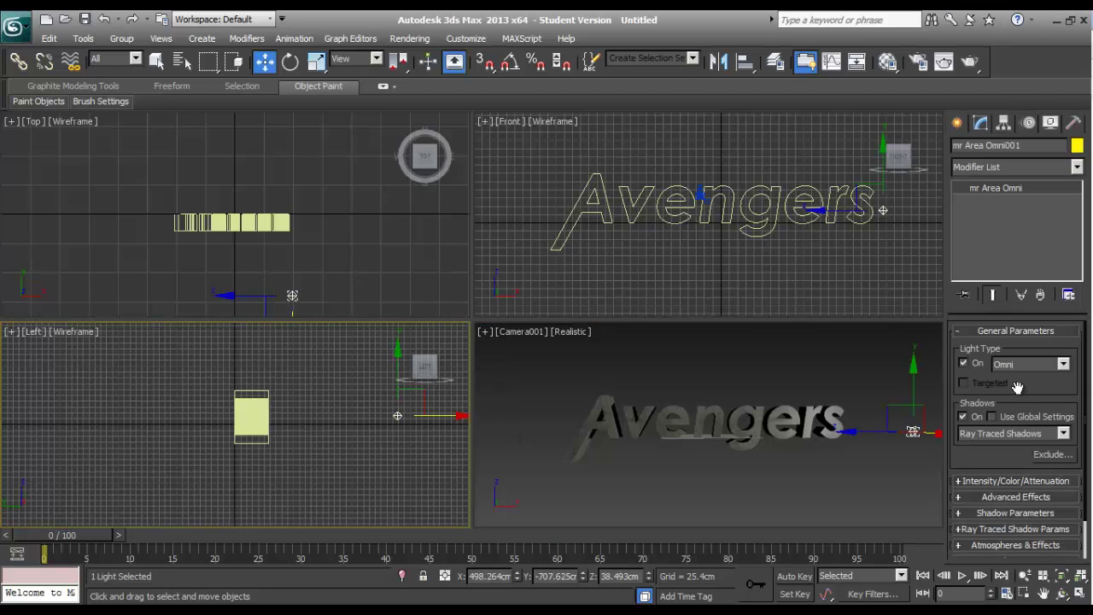
{"action": "left_click", "coordinate": [1000, 482]}
{"action": "left_click", "coordinate": [1060, 403]}
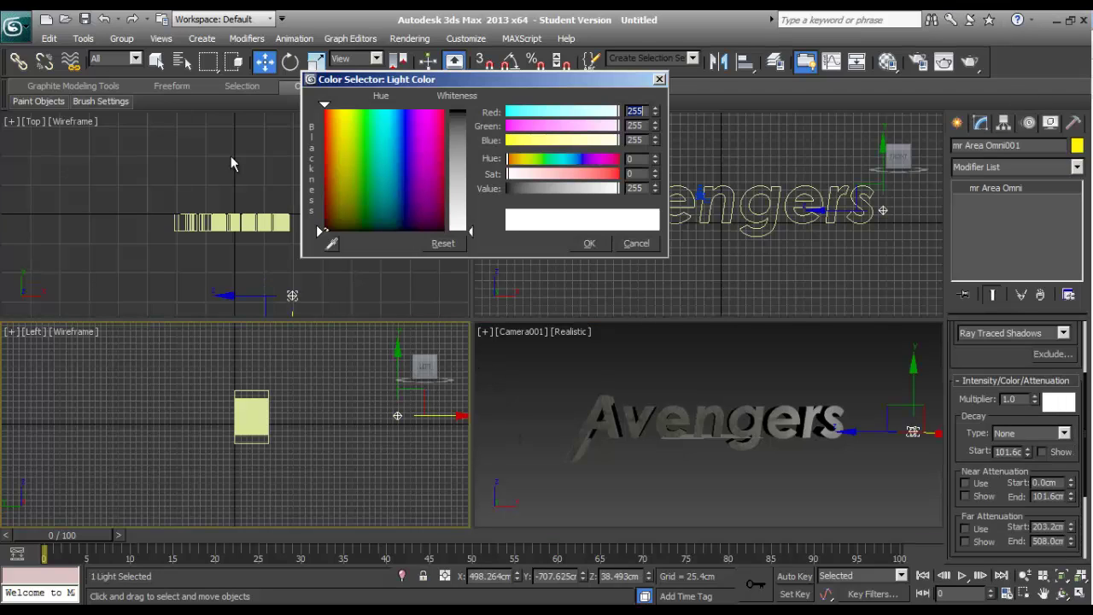
{"action": "left_click", "coordinate": [399, 171]}
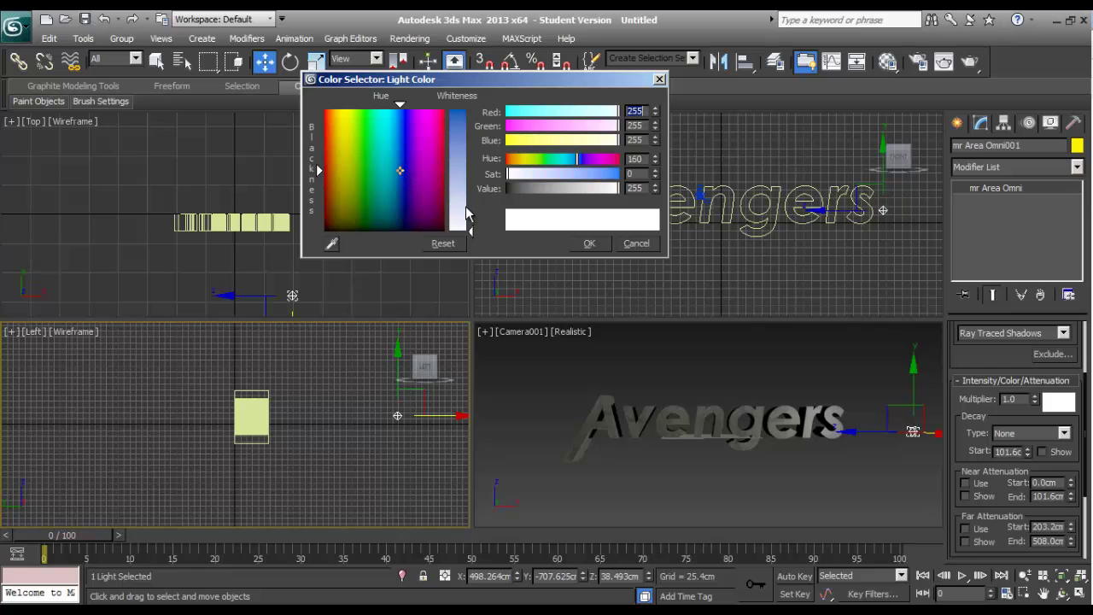
{"action": "left_click_drag", "start_coordinate": [468, 224], "coordinate": [468, 173]}
{"action": "left_click", "coordinate": [589, 244]}
Render the camera view with the tinted light, clone the rendered frame window for comparison, and close the render.
{"action": "right_click", "coordinate": [737, 361]}
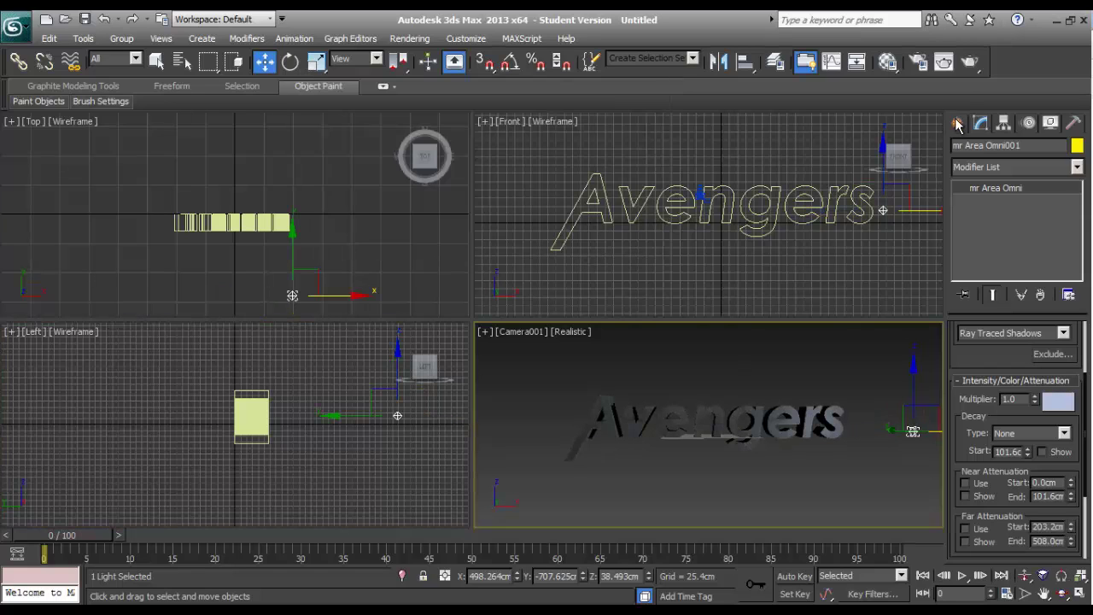
{"action": "left_click", "coordinate": [979, 65]}
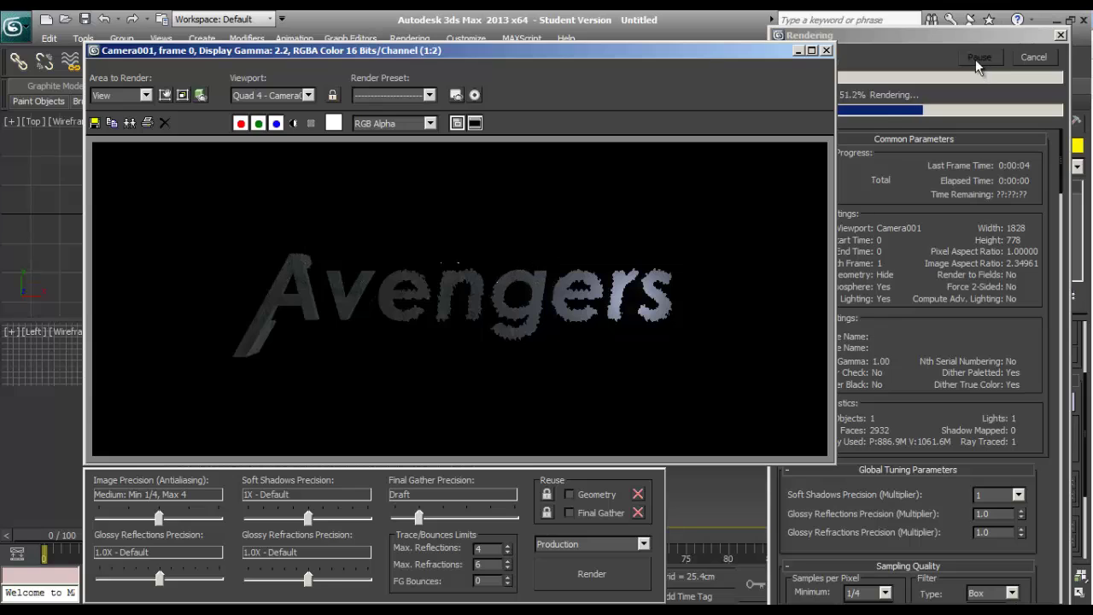
{"action": "left_click", "coordinate": [129, 124]}
{"action": "left_click_drag", "start_coordinate": [801, 154], "coordinate": [281, 116]}
{"action": "left_click", "coordinate": [827, 50]}
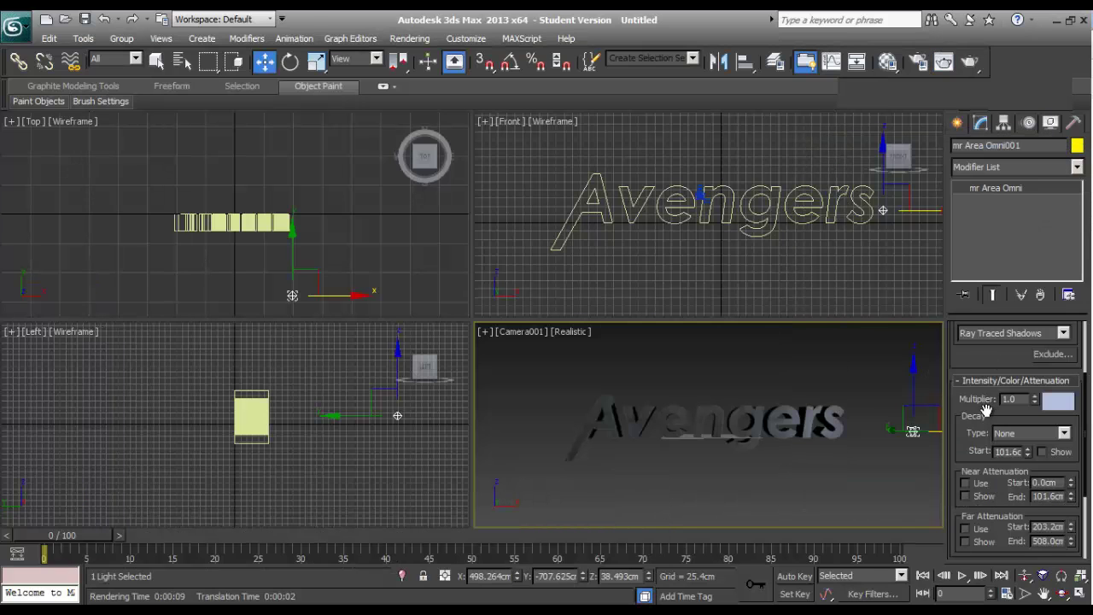
Increase the sphere radius in the light's Area Light Parameters to about 257.6 cm.
{"action": "scroll", "coordinate": [970, 457], "scroll_direction": "up", "scroll_amount": 1}
{"action": "scroll", "coordinate": [970, 457], "scroll_direction": "up", "scroll_amount": 1}
{"action": "scroll", "coordinate": [971, 479], "scroll_direction": "down", "scroll_amount": 4}
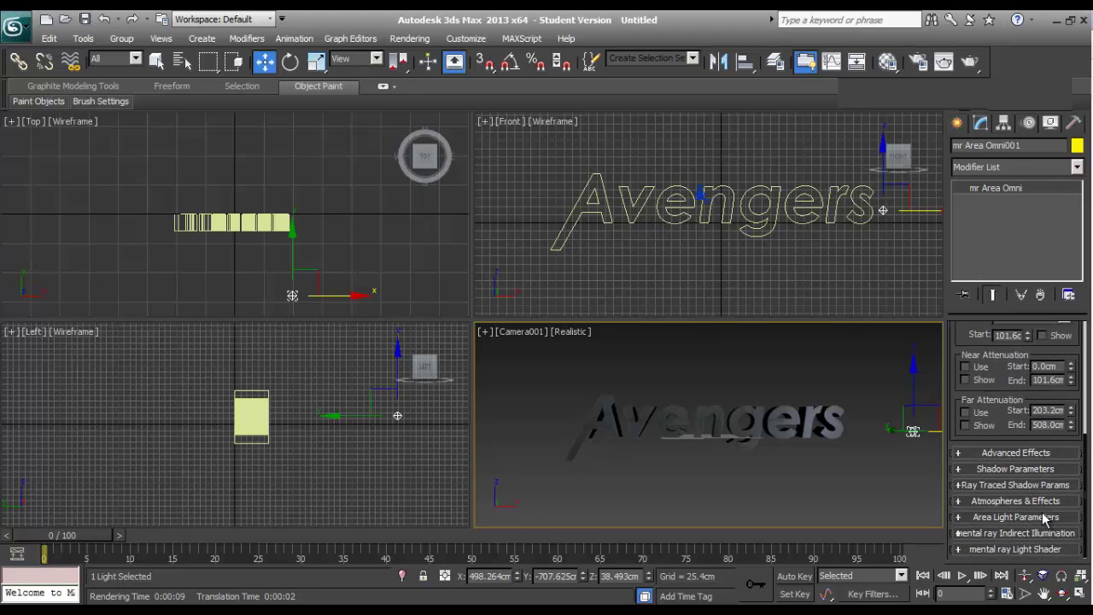
{"action": "left_click", "coordinate": [1042, 518]}
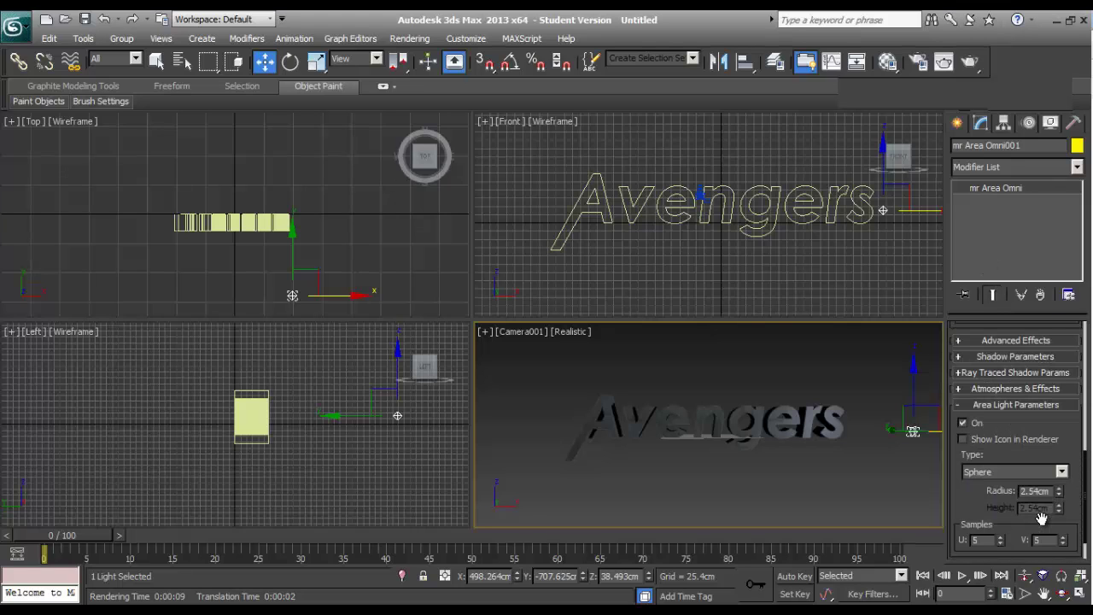
{"action": "left_click_drag", "start_coordinate": [1059, 494], "coordinate": [1052, 594]}
{"action": "left_click_drag", "start_coordinate": [1059, 444], "coordinate": [1011, 293]}
Maximize the camera view, render it, and examine the shadows and concrete texture on the first letters up close.
{"action": "key", "text": "alt+w"}
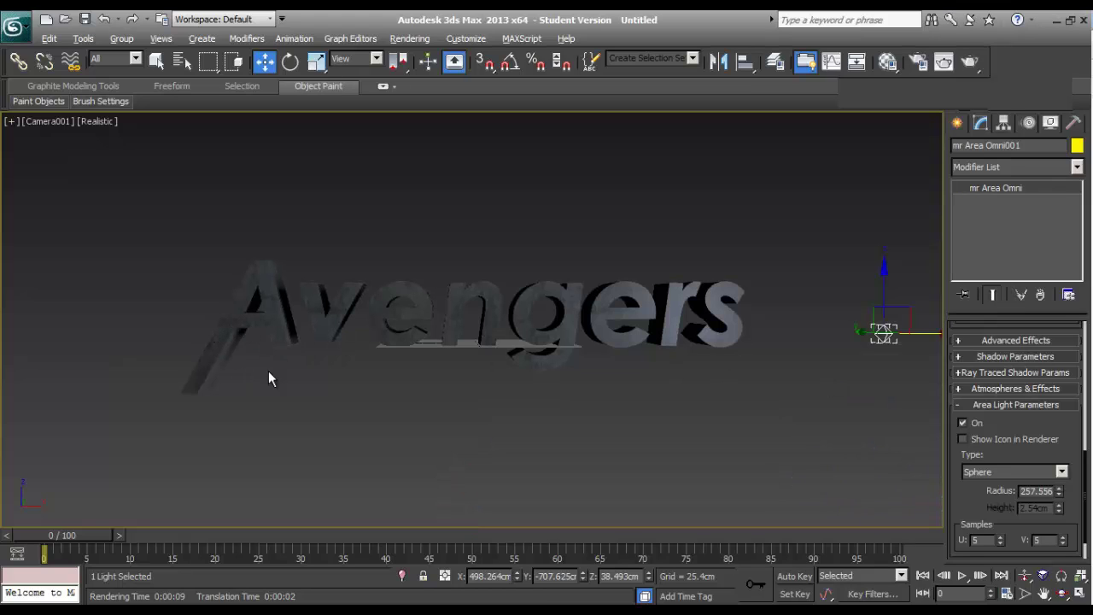
{"action": "left_click", "coordinate": [978, 71]}
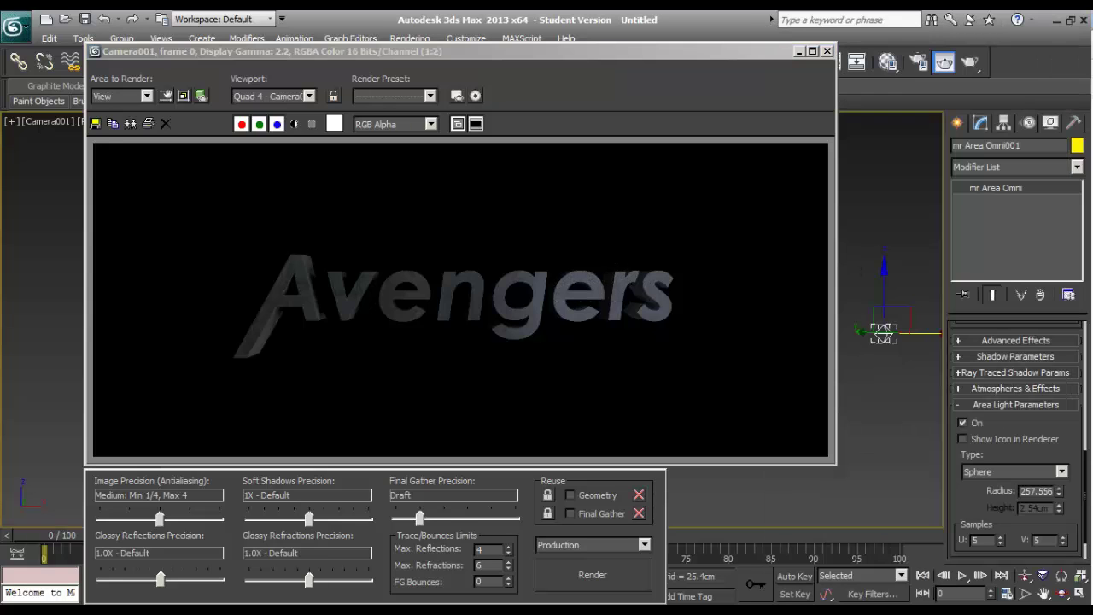
{"action": "left_click", "coordinate": [314, 282]}
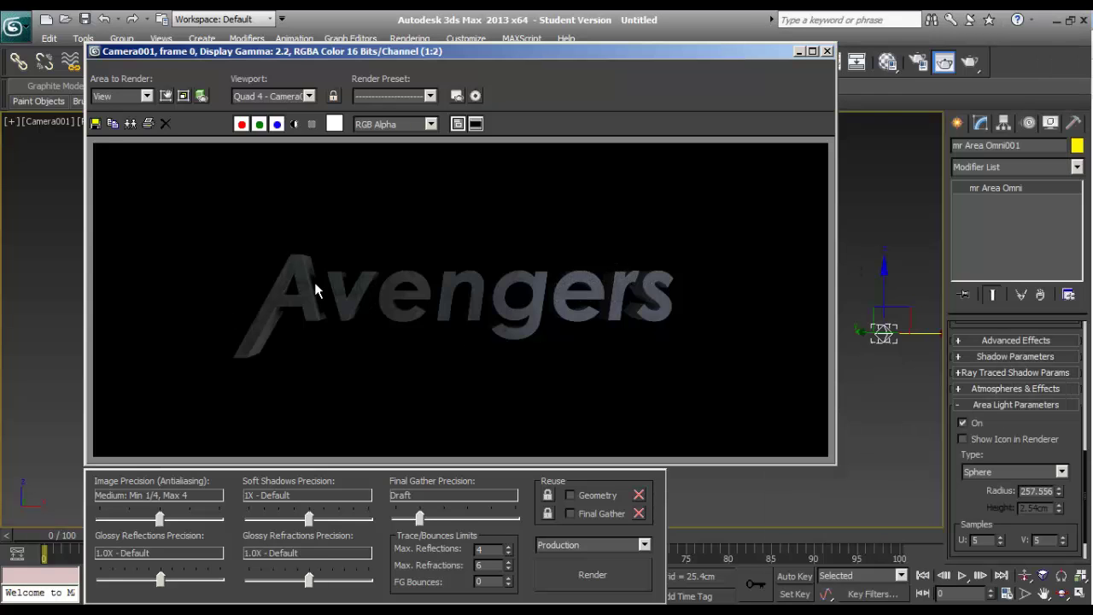
{"action": "scroll", "coordinate": [314, 282], "scroll_direction": "up", "scroll_amount": 2}
{"action": "middle_click_drag", "start_coordinate": [276, 336], "coordinate": [309, 304]}
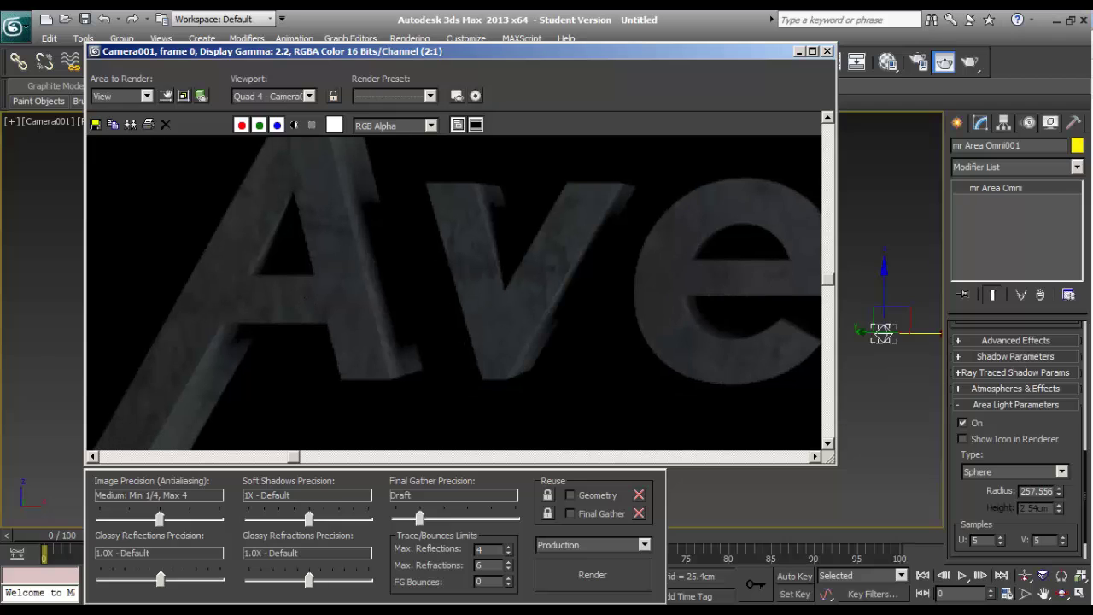
{"action": "mouse_move", "coordinate": [1092, 98]}
{"action": "left_mouse_down"}
{"action": "mouse_move", "coordinate": [859, 97]}
{"action": "mouse_move", "coordinate": [823, 85]}
{"action": "left_mouse_up"}
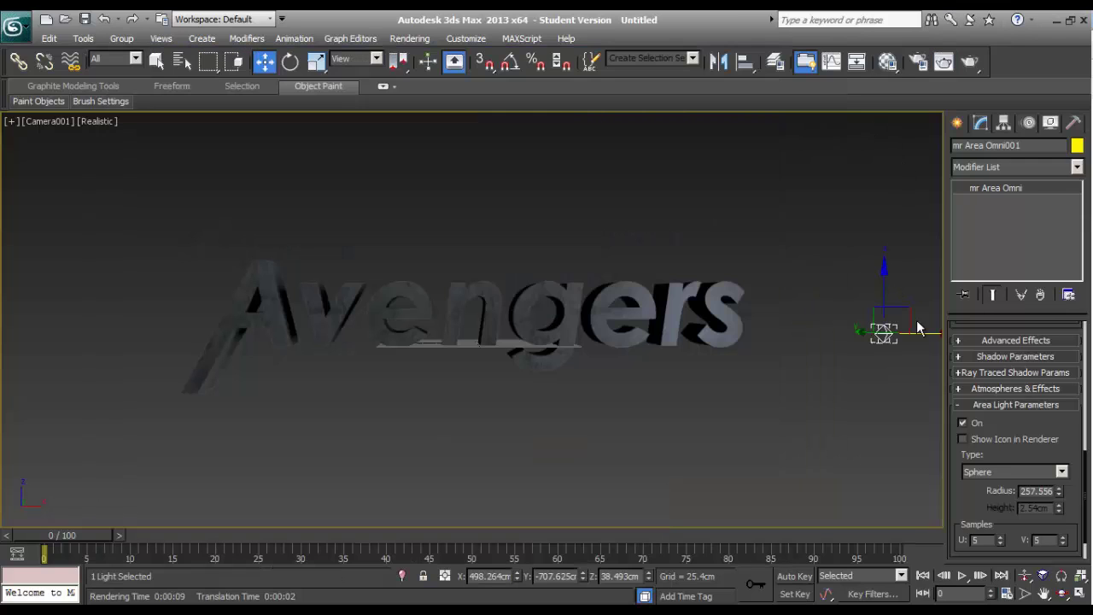
Copy the area light to the opposite end of the title and change the copy's color to pale orange (208, 160, 121).
{"action": "left_click_drag", "start_coordinate": [932, 336], "coordinate": [19, 333], "text": "shift"}
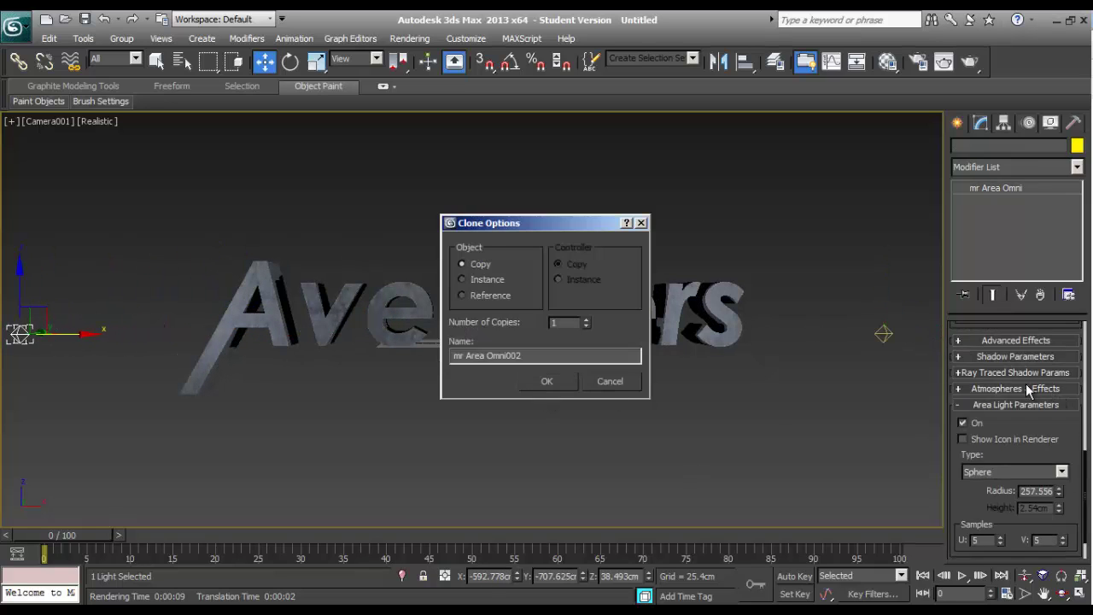
{"action": "left_click", "coordinate": [544, 383]}
{"action": "scroll", "coordinate": [1070, 540], "scroll_direction": "up", "scroll_amount": 3}
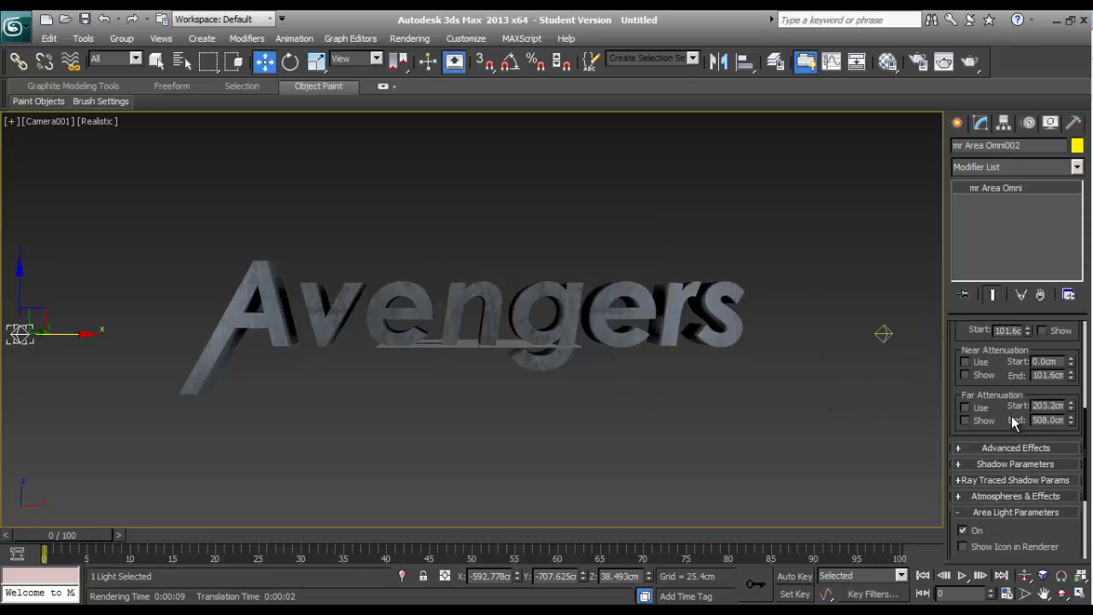
{"action": "scroll", "coordinate": [1047, 451], "scroll_direction": "up", "scroll_amount": 4}
{"action": "left_click", "coordinate": [1054, 438]}
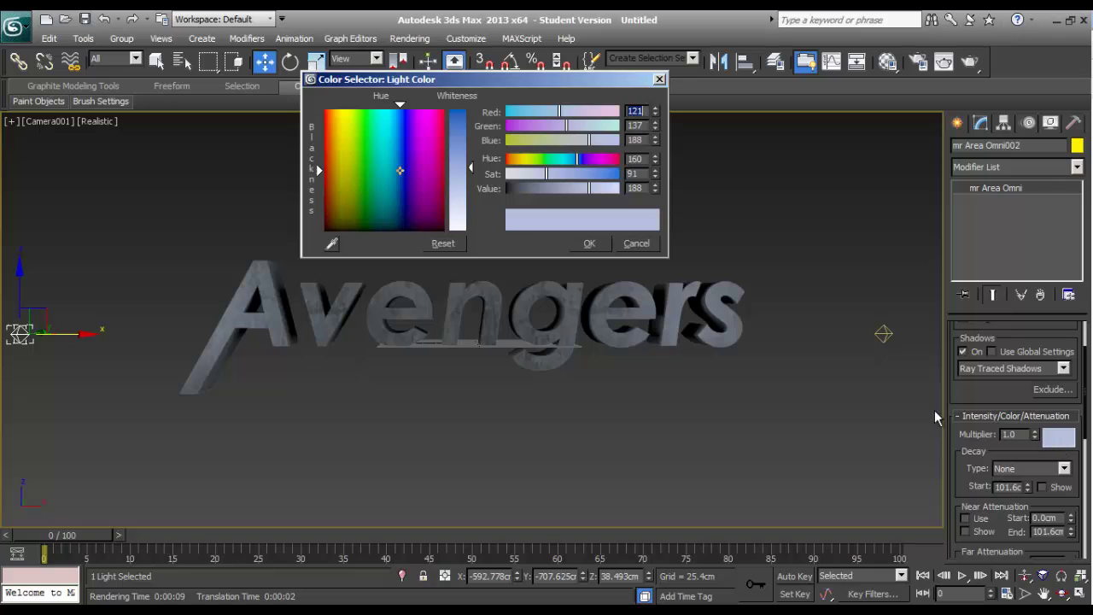
{"action": "left_click", "coordinate": [332, 151]}
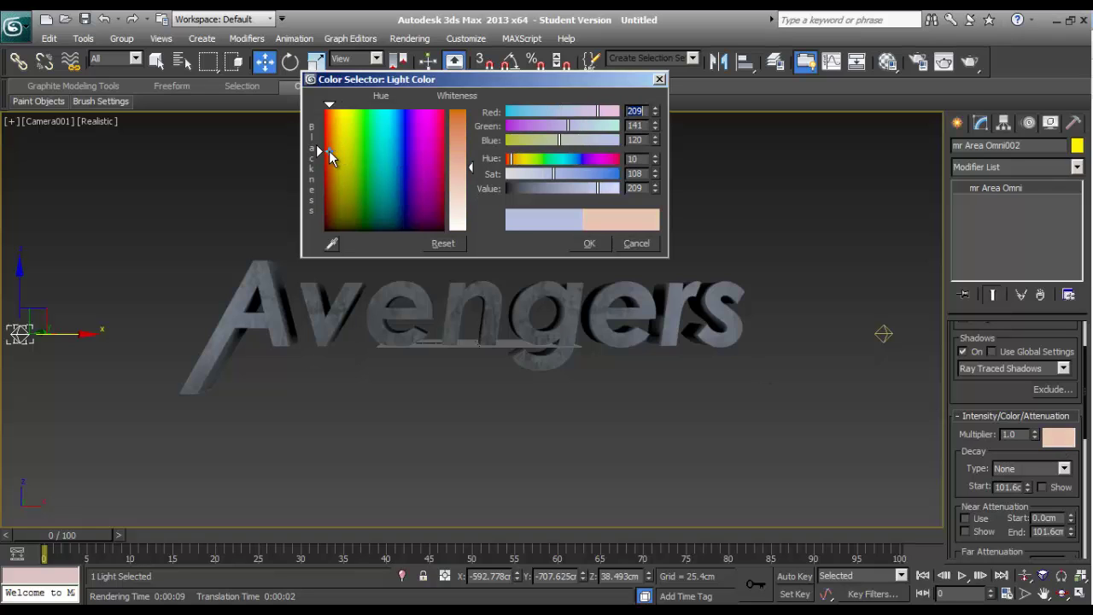
{"action": "left_click", "coordinate": [591, 245]}
Render the camera view with both lights, examine the last letters up close, and close the render.
{"action": "left_click", "coordinate": [976, 59]}
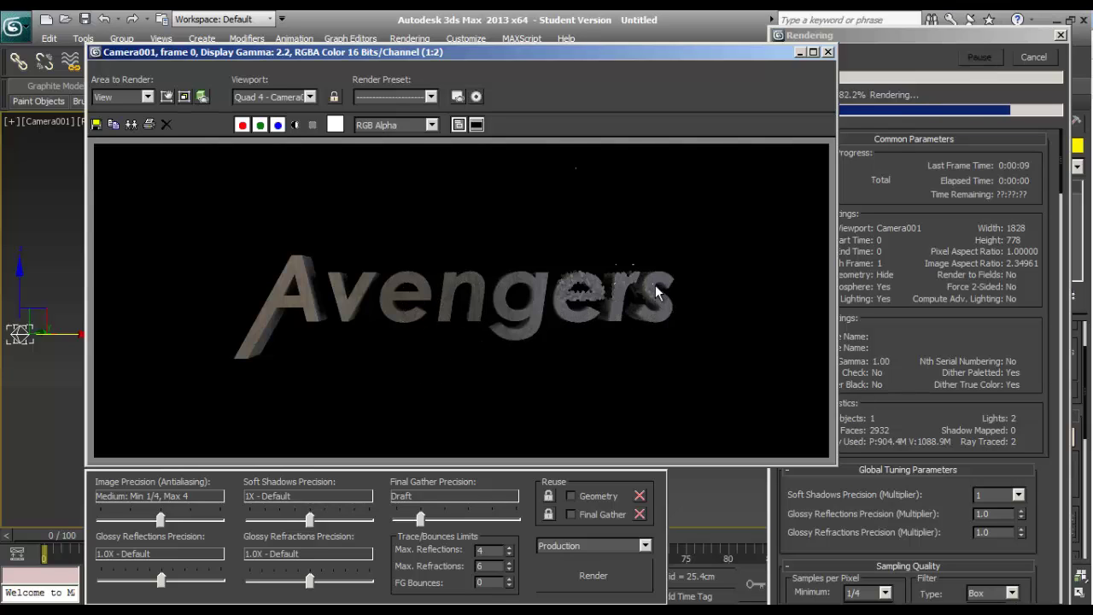
{"action": "scroll", "coordinate": [658, 290], "scroll_direction": "up", "scroll_amount": 1}
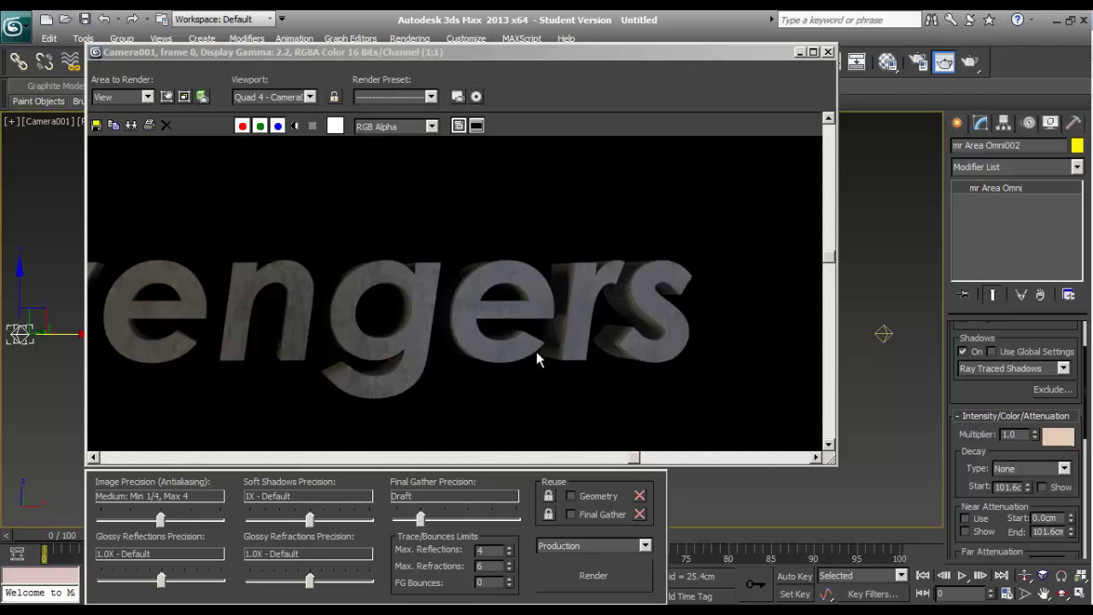
{"action": "left_click", "coordinate": [828, 52]}
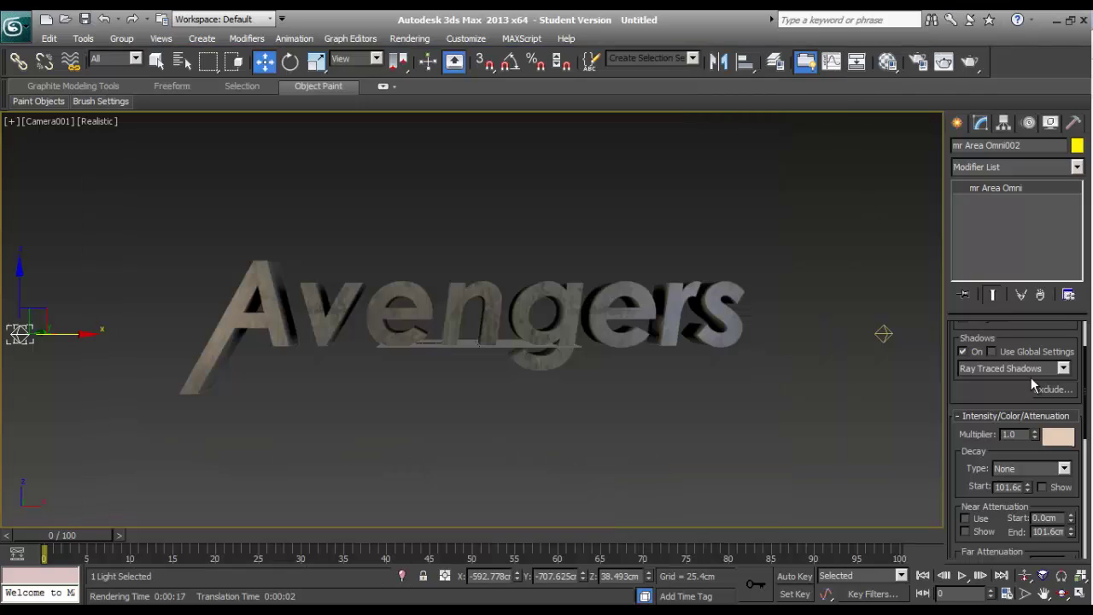
Create a third mr Area Omni light in front of the middle letters and position it slightly below and farther in front of them.
{"action": "left_click", "coordinate": [958, 122]}
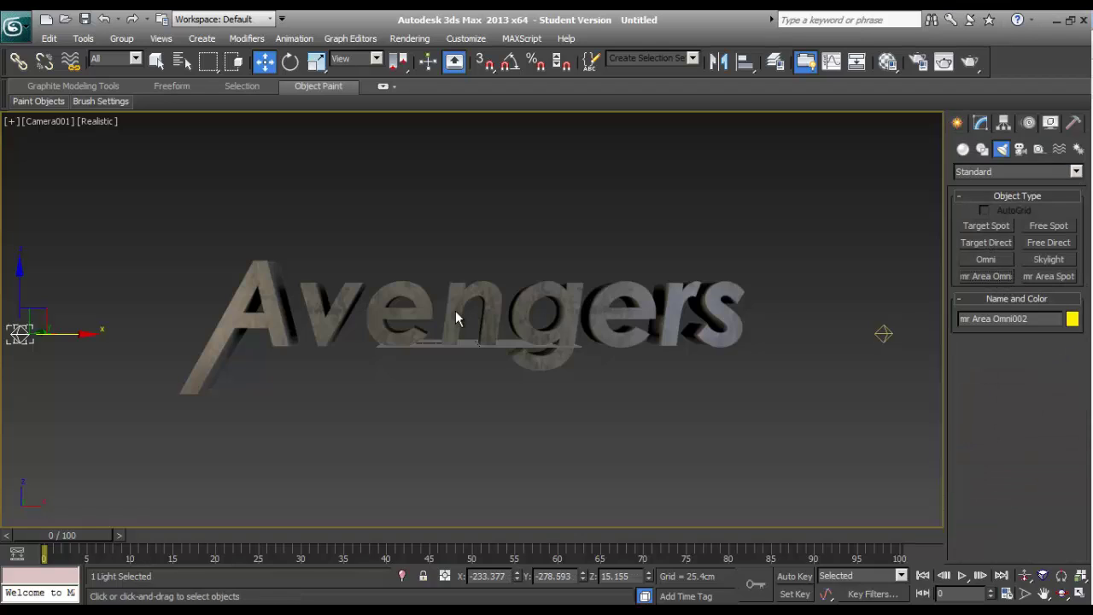
{"action": "key", "text": "alt+w"}
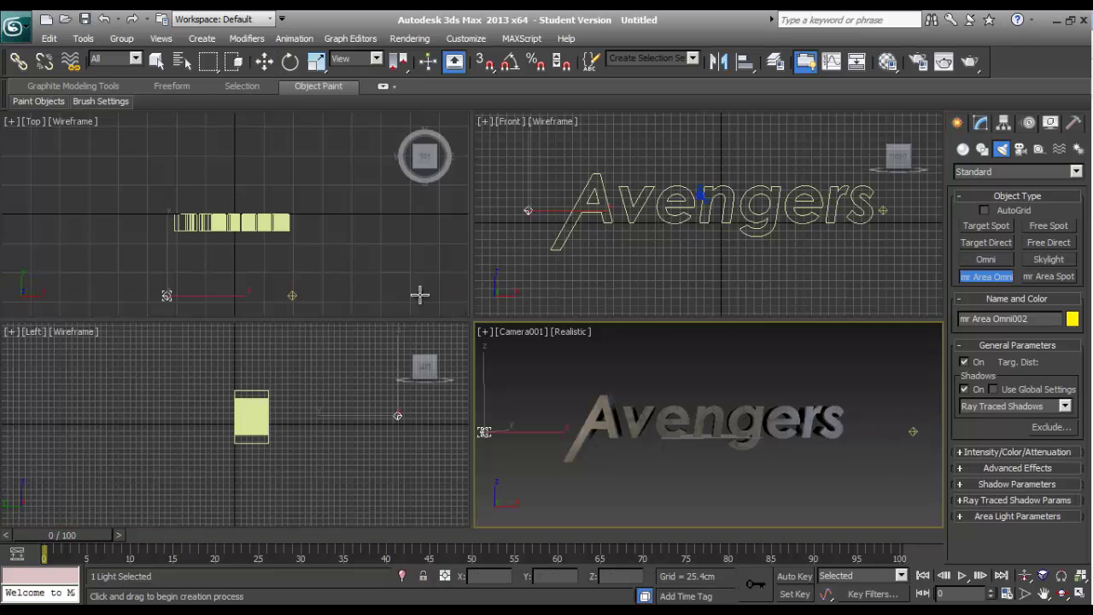
{"action": "left_click", "coordinate": [219, 238]}
{"action": "key", "text": "w"}
{"action": "mouse_move", "coordinate": [703, 419]}
{"action": "left_mouse_down"}
{"action": "mouse_move", "coordinate": [693, 422]}
{"action": "mouse_move", "coordinate": [726, 411]}
{"action": "mouse_move", "coordinate": [712, 412]}
{"action": "left_mouse_up"}
{"action": "left_click", "coordinate": [982, 122]}
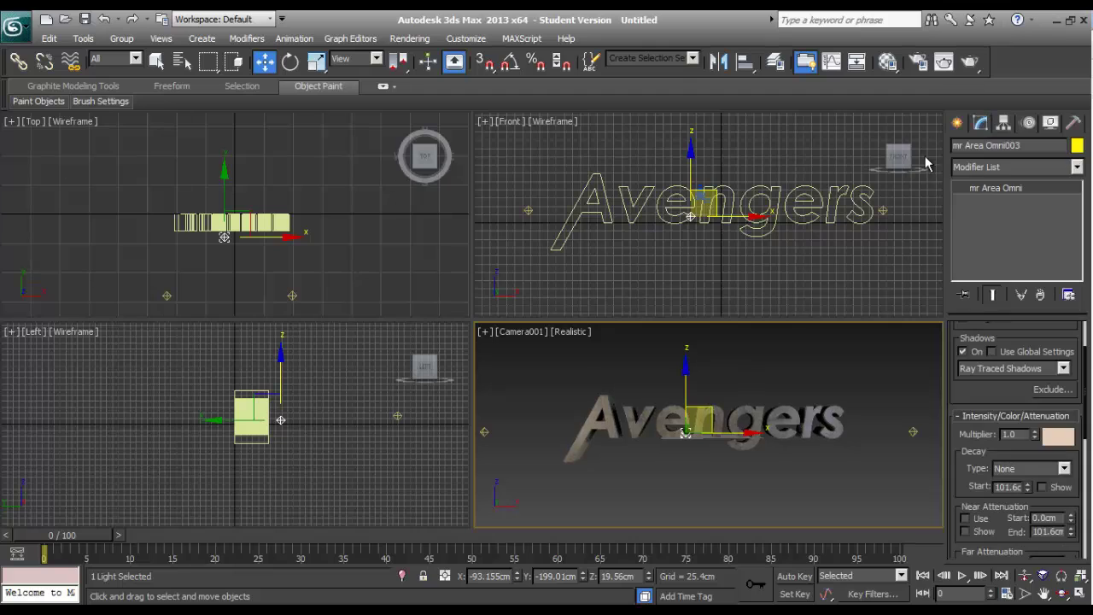
{"action": "left_click_drag", "start_coordinate": [720, 190], "coordinate": [713, 208]}
{"action": "right_click", "coordinate": [364, 312]}
{"action": "right_click", "coordinate": [266, 435]}
{"action": "left_click_drag", "start_coordinate": [314, 436], "coordinate": [326, 434]}
Change the third light's color to a saturated orange (252, 83, 0).
{"action": "left_click", "coordinate": [1059, 436]}
{"action": "left_click_drag", "start_coordinate": [325, 116], "coordinate": [332, 110]}
{"action": "left_click", "coordinate": [453, 110]}
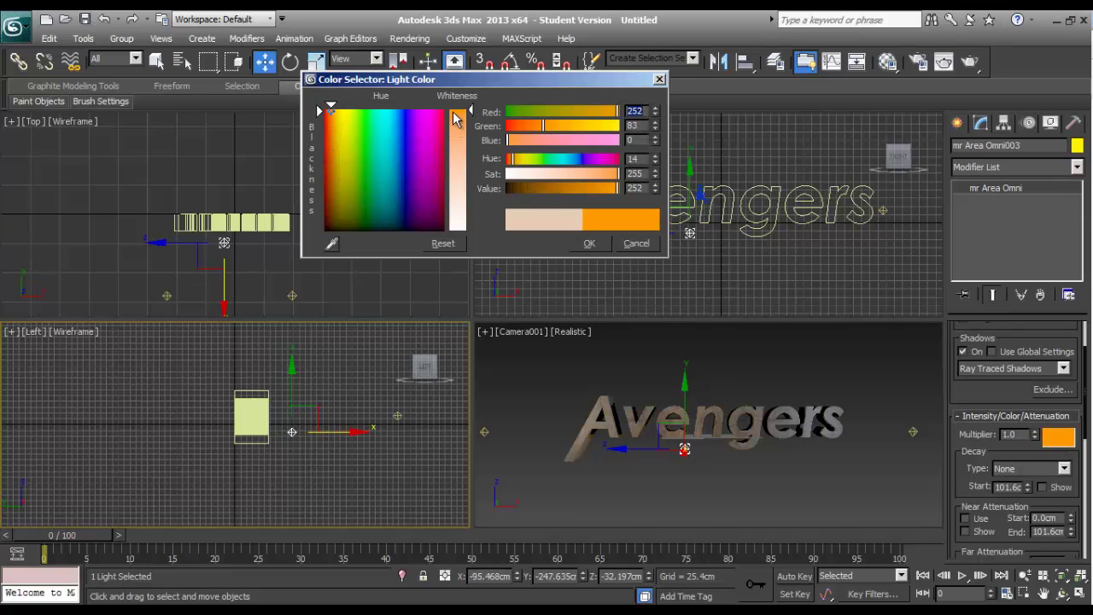
{"action": "left_click", "coordinate": [588, 244]}
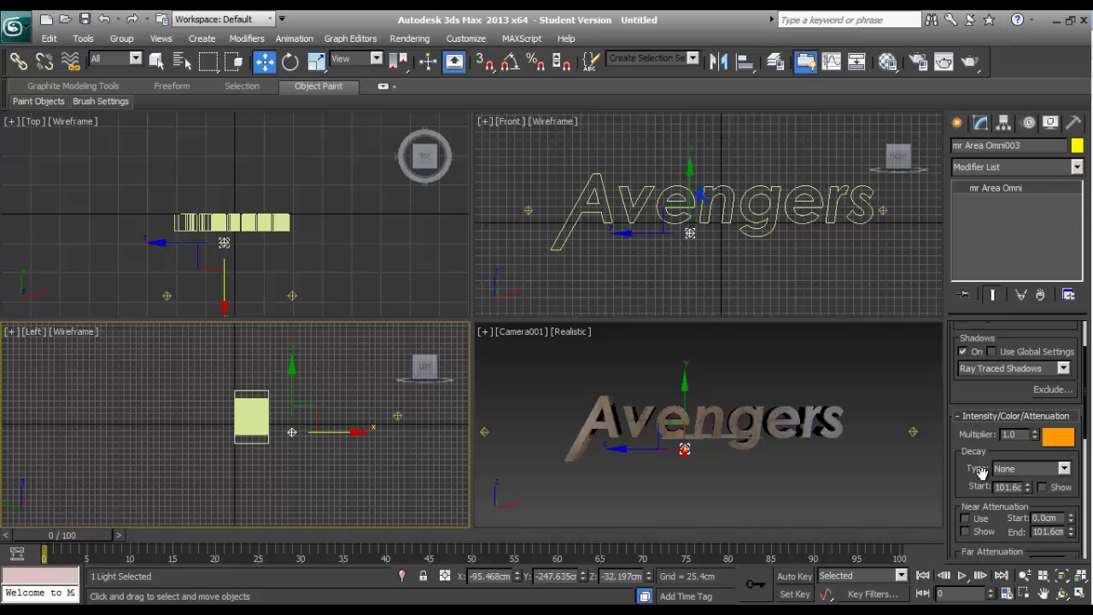
Enable Use and Show for the orange light's far attenuation and reset its start and end distances to 0.
{"action": "left_click_drag", "start_coordinate": [984, 474], "coordinate": [984, 332]}
{"action": "left_click", "coordinate": [966, 418]}
{"action": "left_click", "coordinate": [966, 431]}
{"action": "right_click", "coordinate": [1071, 419]}
{"action": "right_click", "coordinate": [1072, 433]}
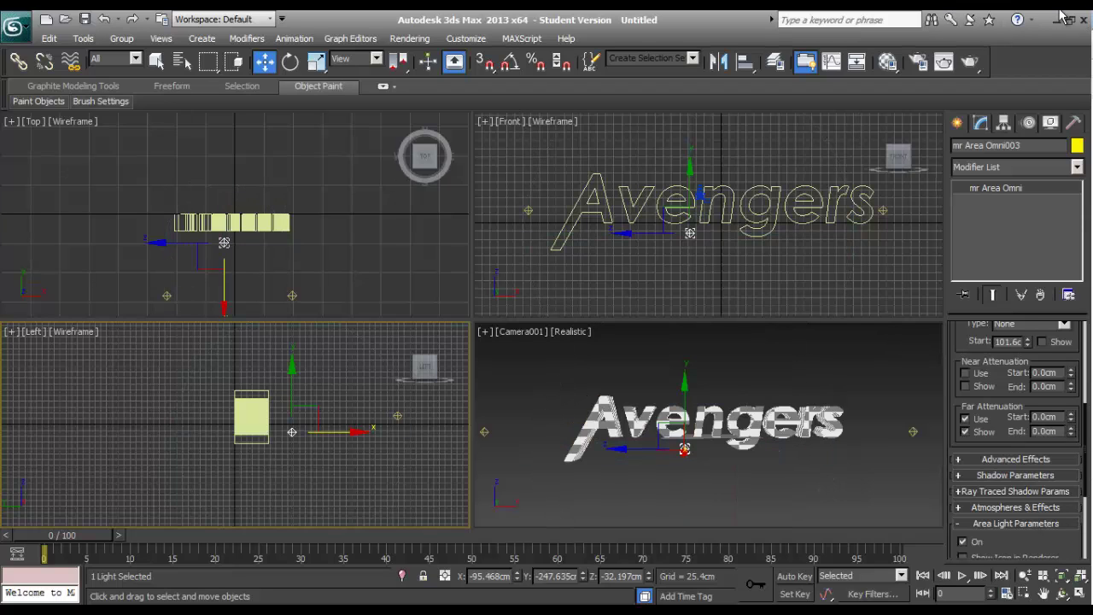
In the maximized camera view, set the orange light's far attenuation to start at about 146.1 cm and end at about 194.8 cm.
{"action": "right_click", "coordinate": [778, 333]}
{"action": "key", "text": "alt+w"}
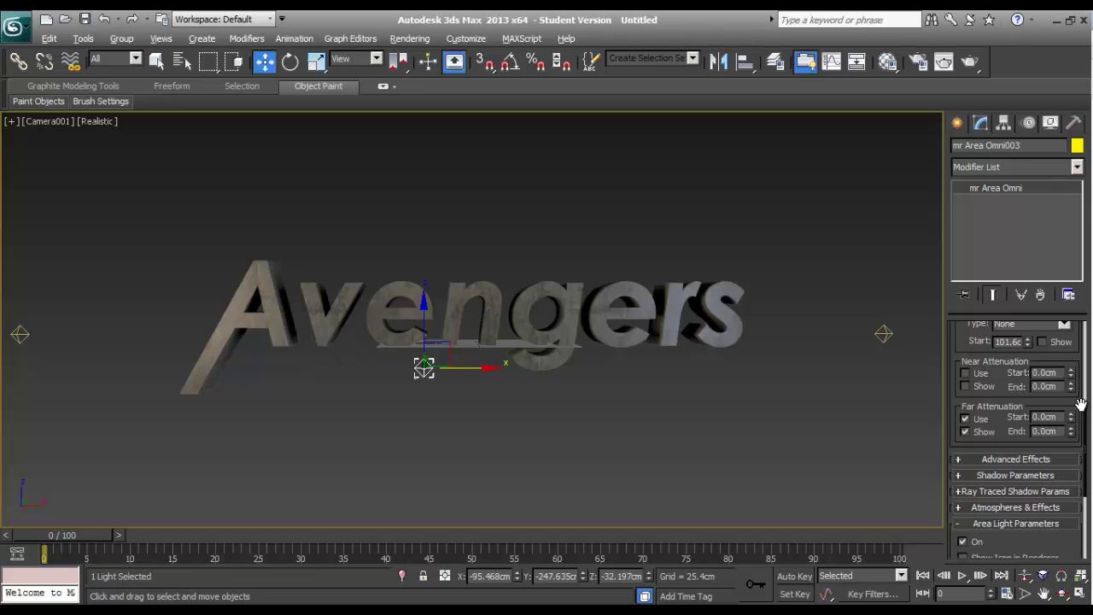
{"action": "left_click_drag", "start_coordinate": [1073, 418], "coordinate": [1005, 159]}
{"action": "left_click_drag", "start_coordinate": [1020, 108], "coordinate": [1008, 321]}
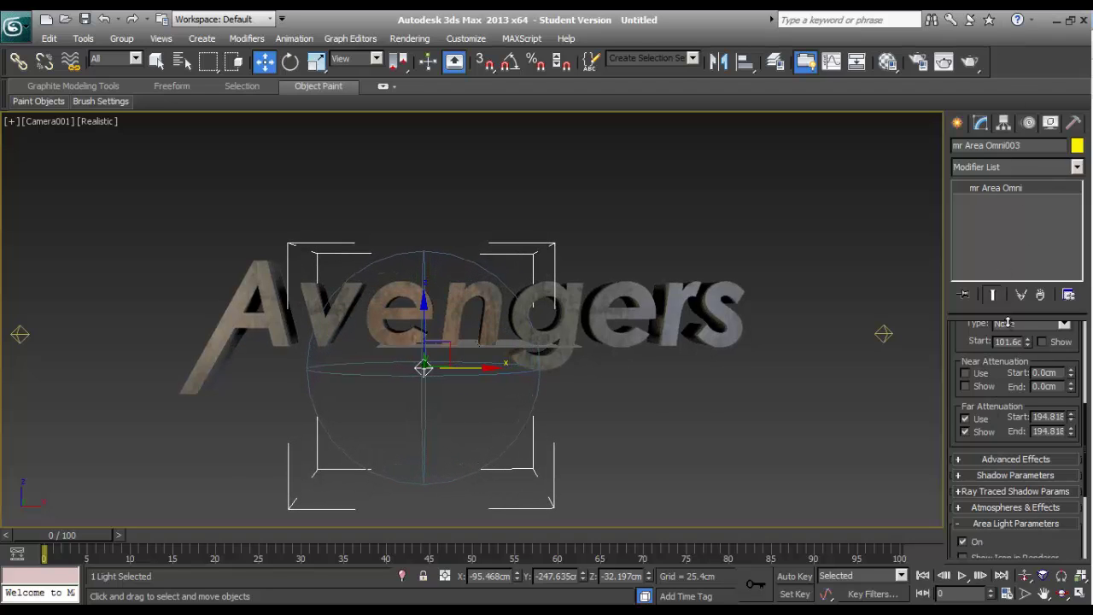
{"action": "left_click_drag", "start_coordinate": [1005, 336], "coordinate": [944, 358]}
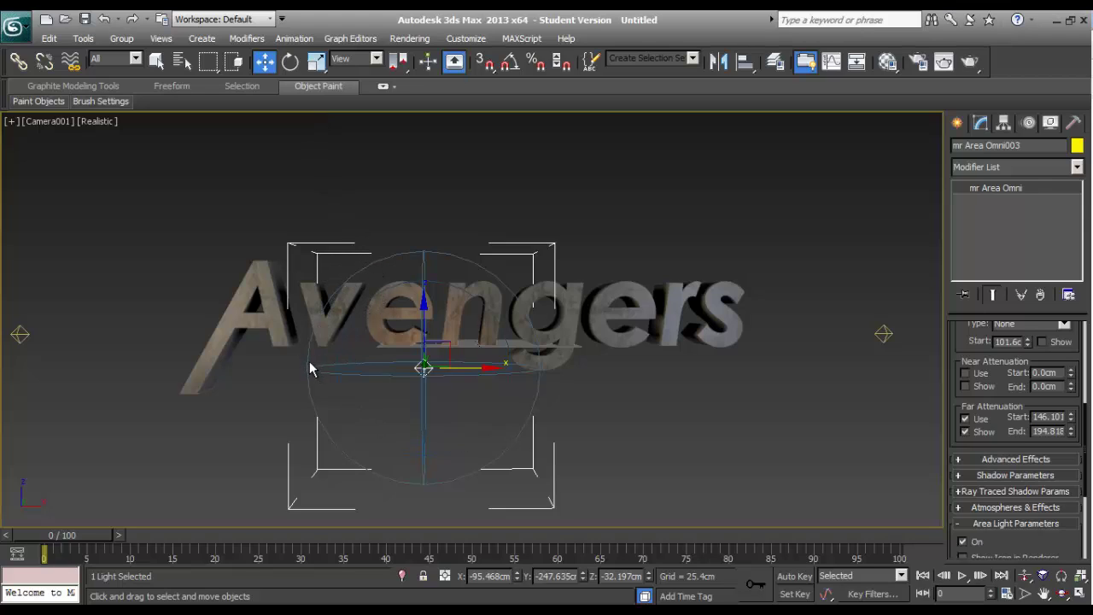
Clone the last rendered frame, set the clone aside, and briefly test-render the camera view before cancelling.
{"action": "left_click", "coordinate": [944, 62]}
{"action": "left_click", "coordinate": [152, 127]}
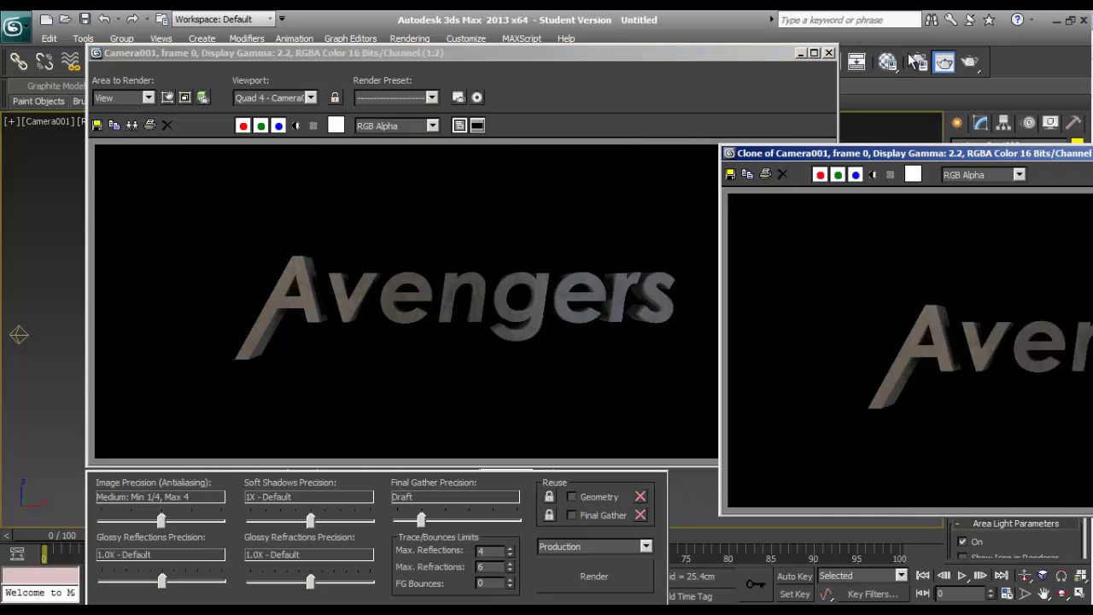
{"action": "left_click", "coordinate": [944, 62]}
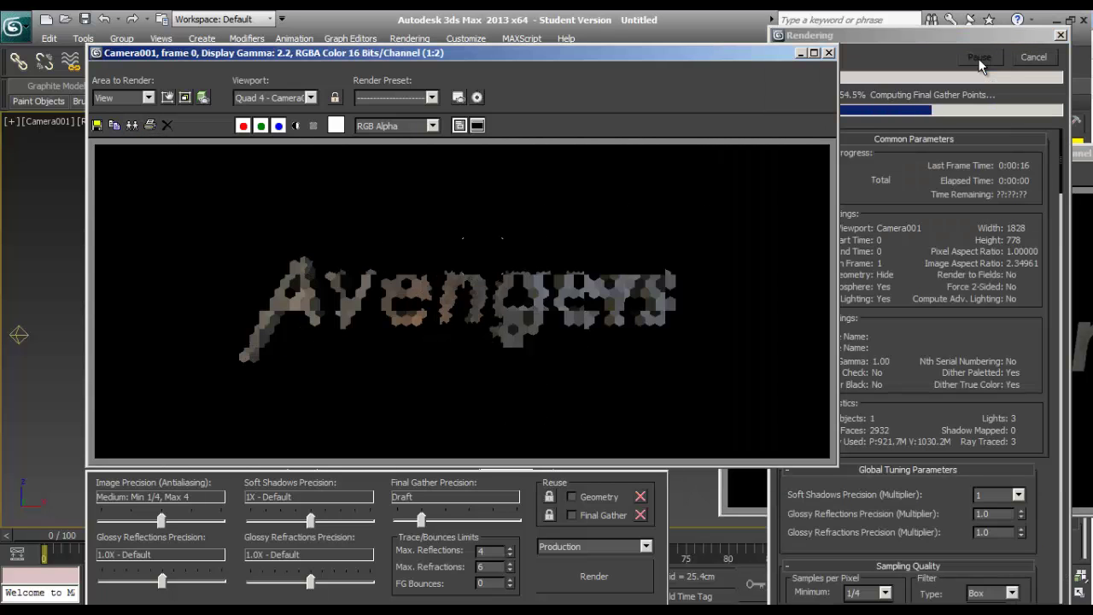
{"action": "left_click", "coordinate": [1027, 59]}
{"action": "left_click", "coordinate": [829, 53]}
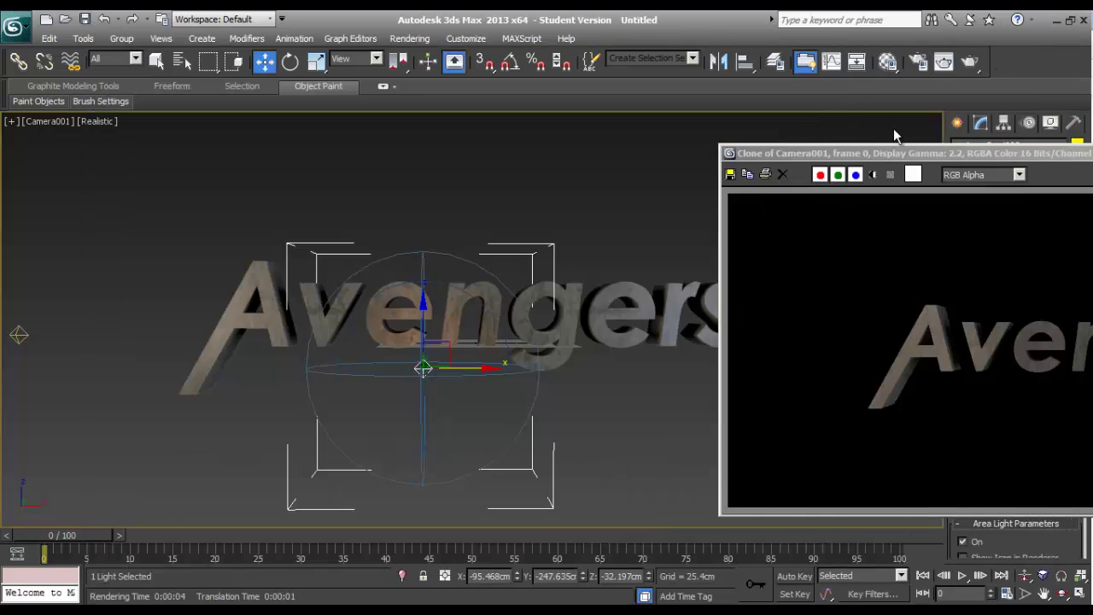
{"action": "left_click_drag", "start_coordinate": [842, 155], "coordinate": [1092, 168]}
Set the orange light's multiplier to 5 and move the light slightly up and toward the letter n.
{"action": "left_click_drag", "start_coordinate": [973, 335], "coordinate": [966, 452]}
{"action": "scroll", "coordinate": [1024, 405], "scroll_direction": "up", "scroll_amount": 1}
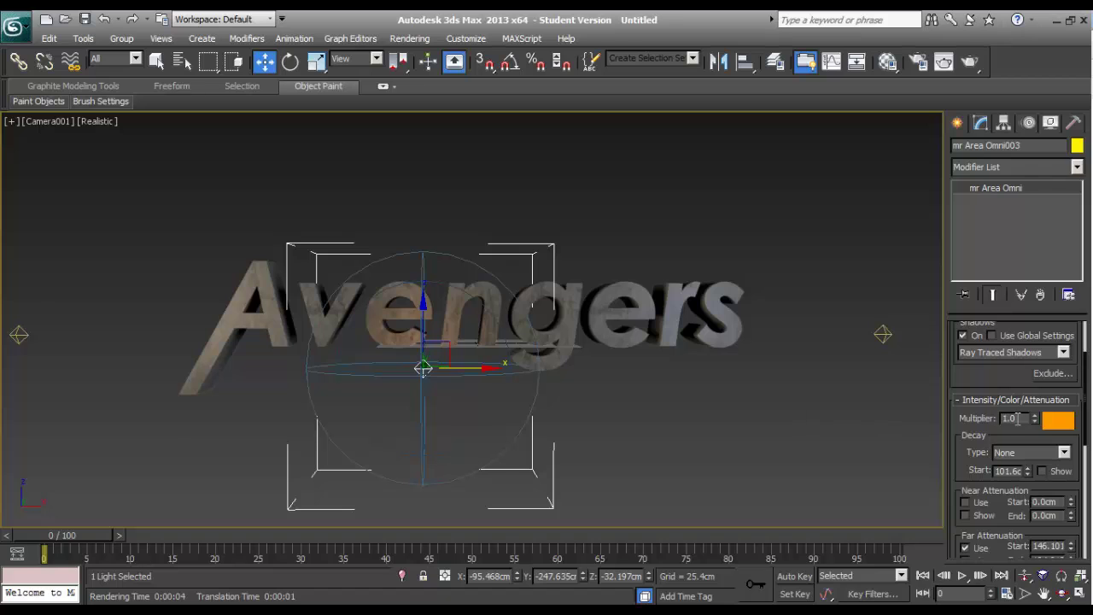
{"action": "type", "text": "5"}
{"action": "key", "text": "Return"}
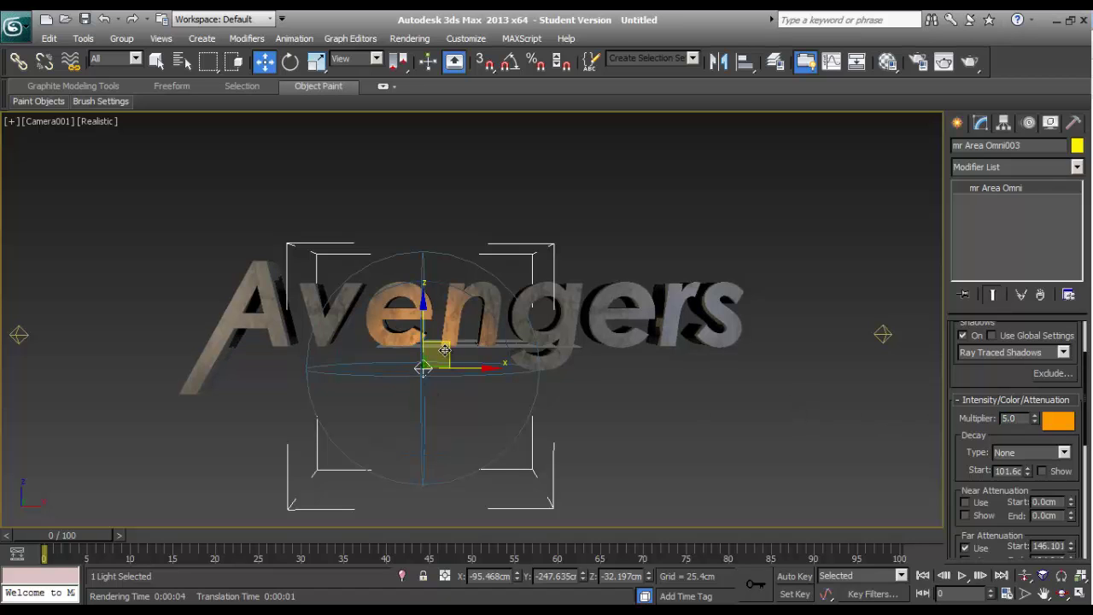
{"action": "mouse_move", "coordinate": [446, 349]}
{"action": "left_mouse_down"}
{"action": "mouse_move", "coordinate": [448, 340]}
{"action": "mouse_move", "coordinate": [434, 345]}
{"action": "mouse_move", "coordinate": [446, 350]}
{"action": "mouse_move", "coordinate": [452, 335]}
{"action": "left_mouse_up"}
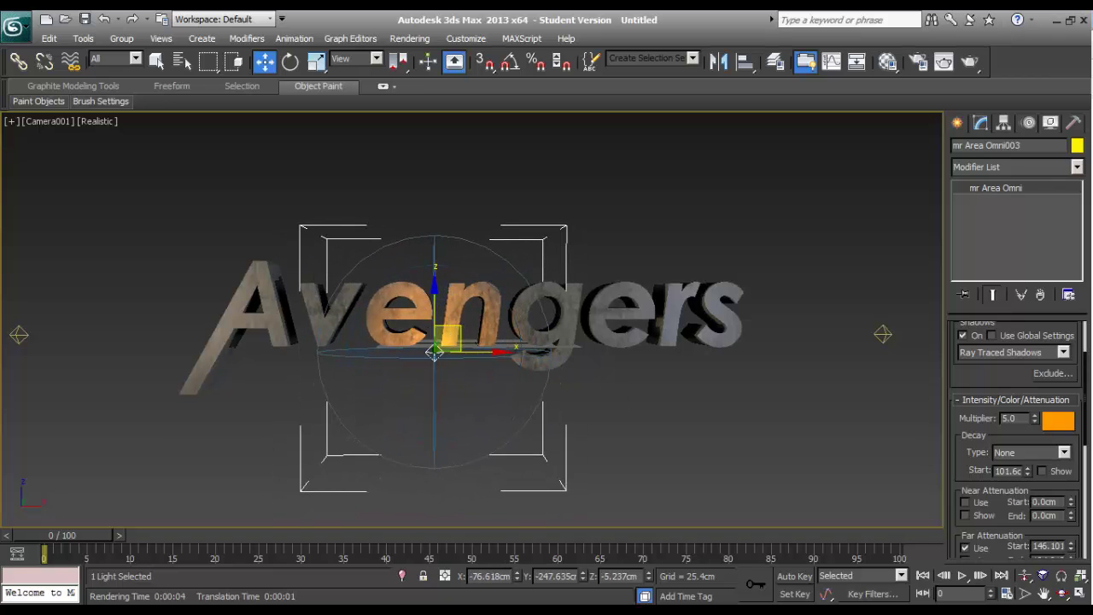
Shift the light's color to a deeper orange (252, 59, 0) and render the camera view to check the glow.
{"action": "left_click", "coordinate": [1057, 420]}
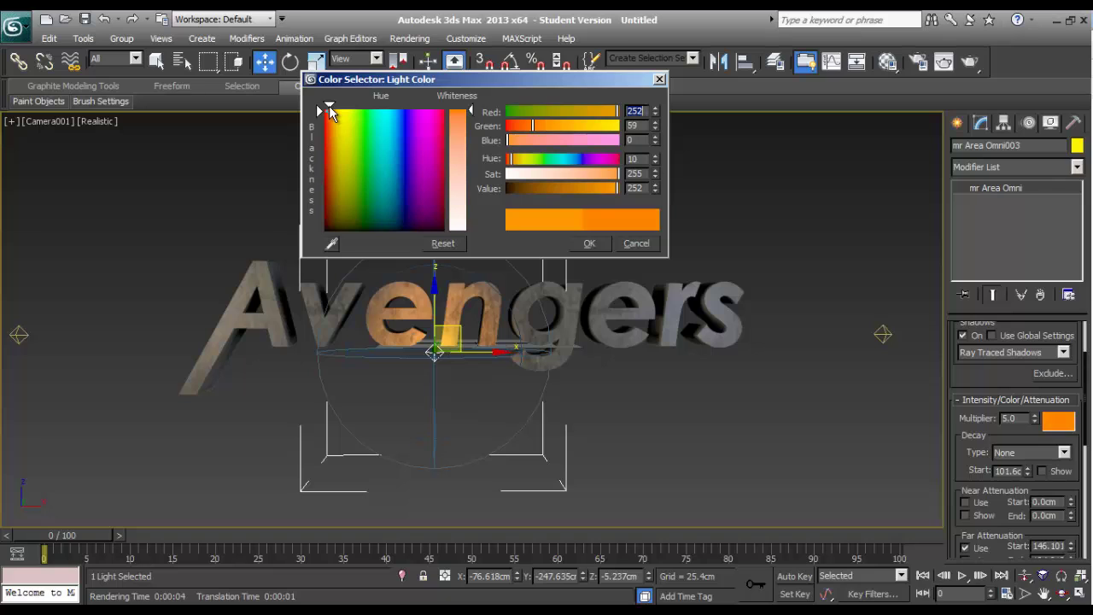
{"action": "left_click", "coordinate": [799, 242]}
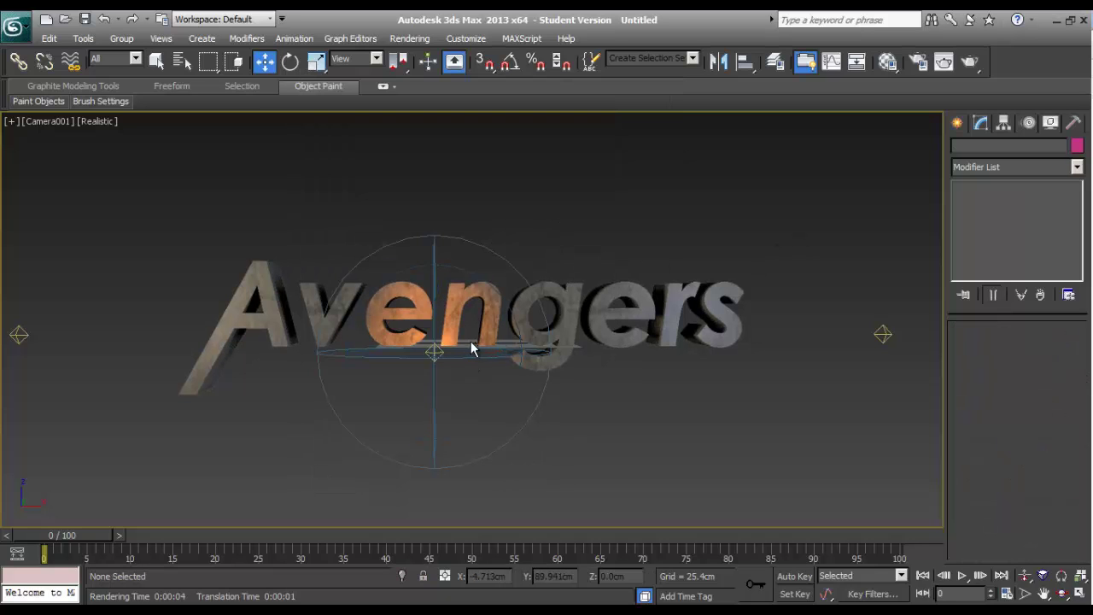
{"action": "left_click", "coordinate": [970, 63]}
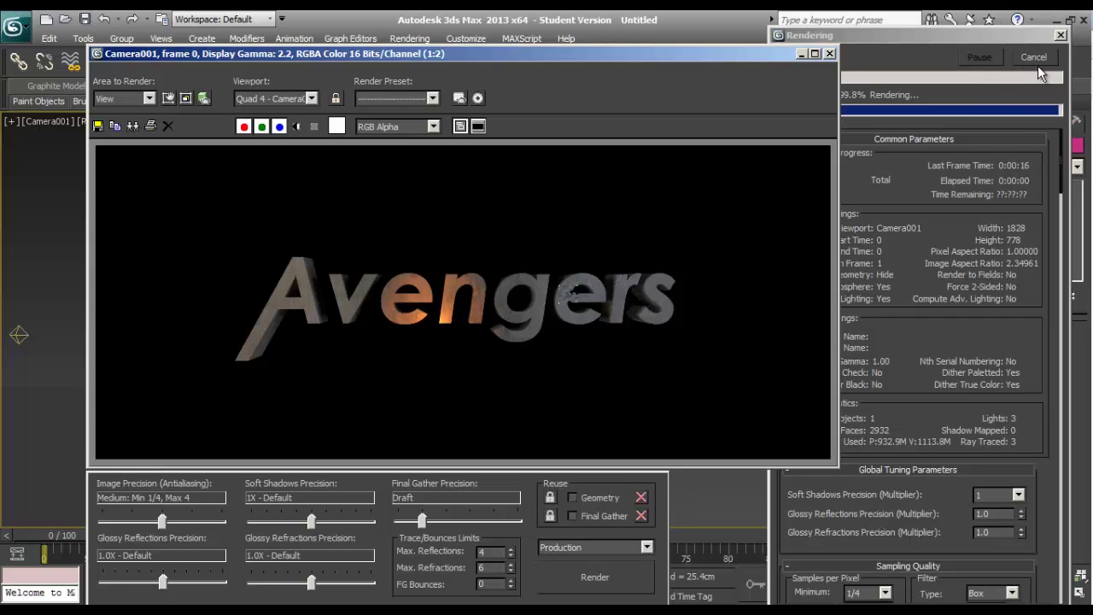
{"action": "left_click", "coordinate": [831, 53]}
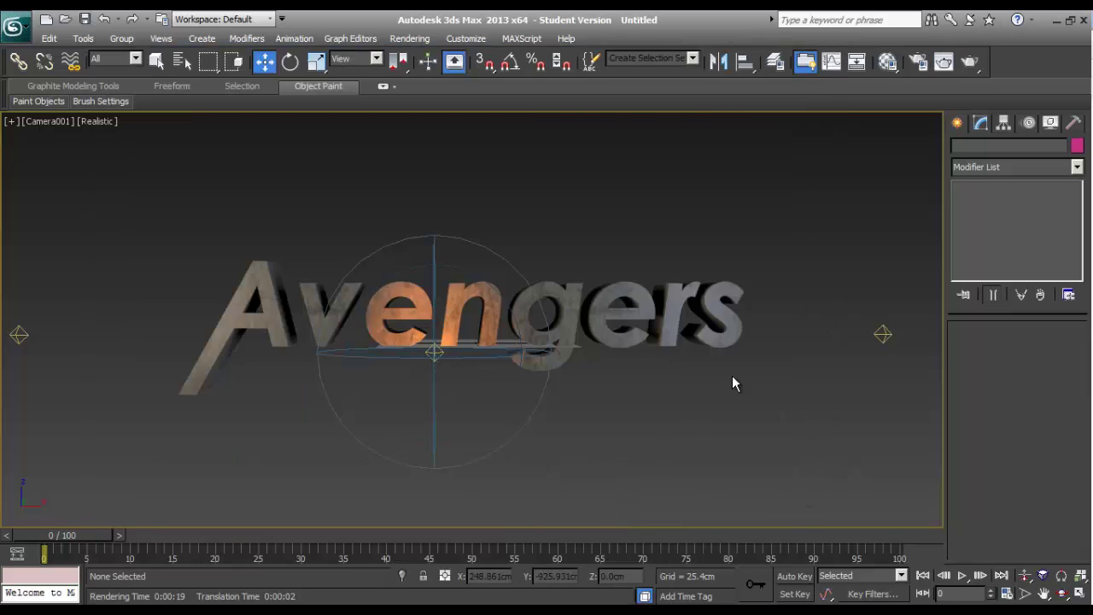
Orbit, truck and dolly the camera to frame the letters closely from an oblique angle.
{"action": "left_click", "coordinate": [1062, 593]}
{"action": "left_click_drag", "start_coordinate": [769, 444], "coordinate": [889, 407]}
{"action": "left_click", "coordinate": [1044, 593]}
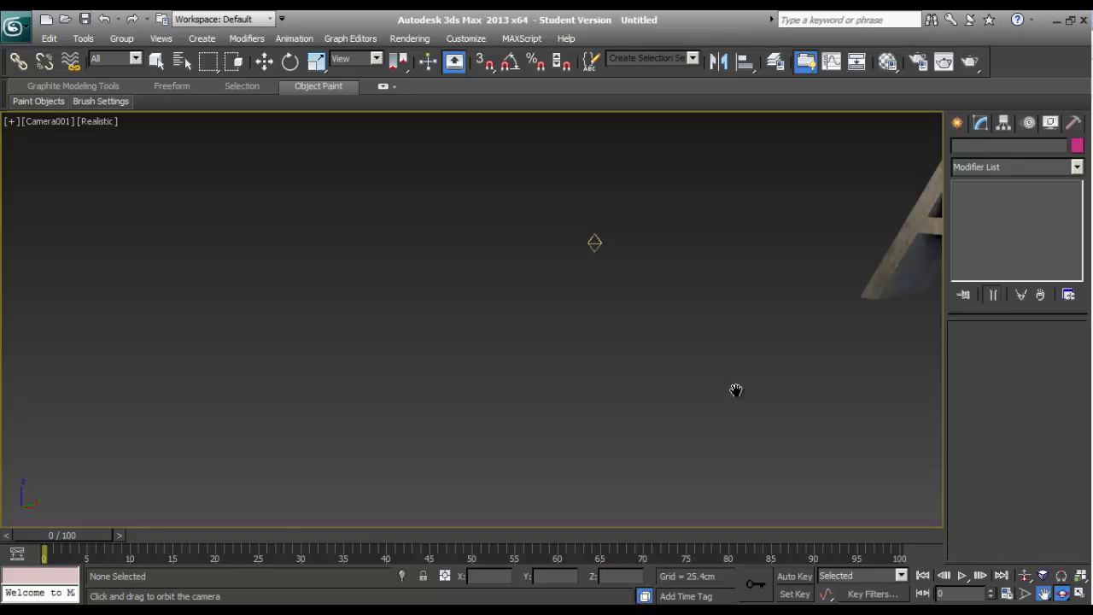
{"action": "key", "text": "ctrl+z"}
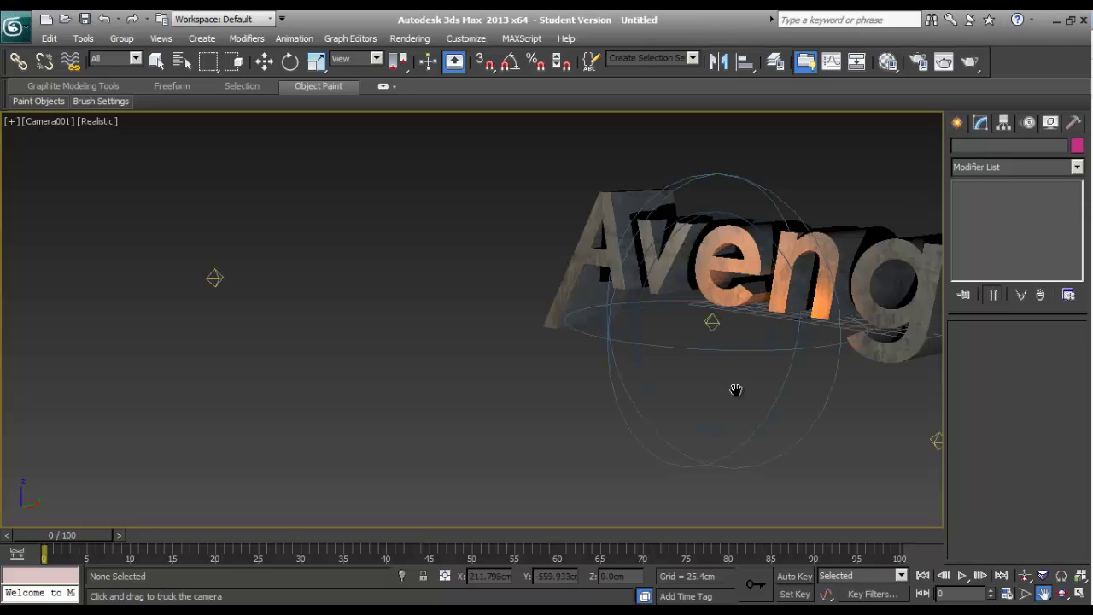
{"action": "left_click_drag", "start_coordinate": [754, 371], "coordinate": [501, 439]}
{"action": "left_click", "coordinate": [1025, 575]}
{"action": "left_click_drag", "start_coordinate": [837, 436], "coordinate": [803, 376]}
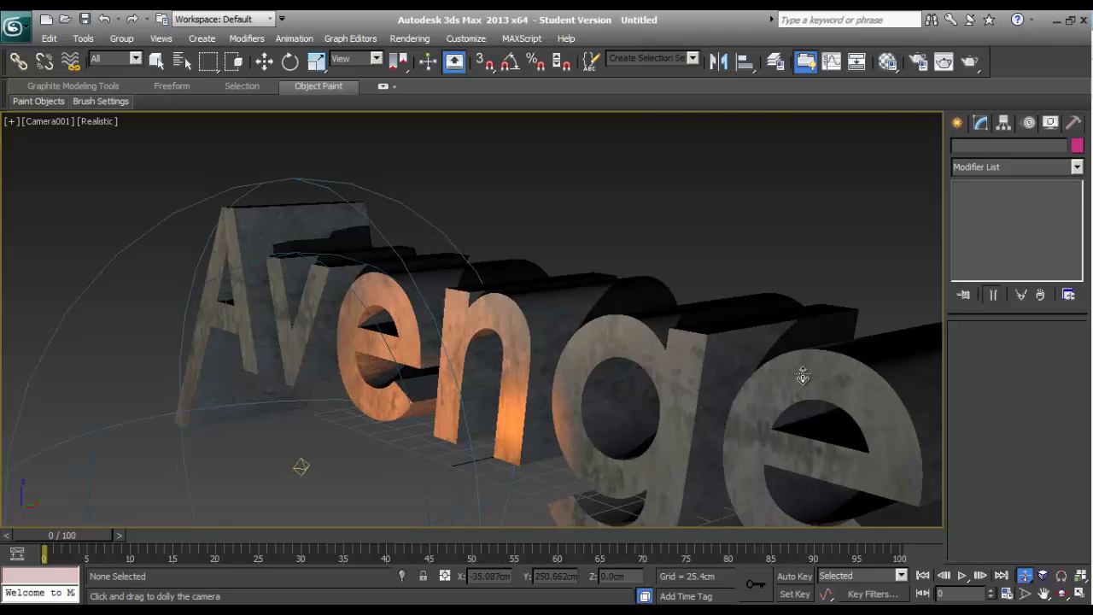
In the Top view, move the camera target to the first letters and the camera beside the last letter.
{"action": "key", "text": "alt+w"}
{"action": "left_click", "coordinate": [338, 290]}
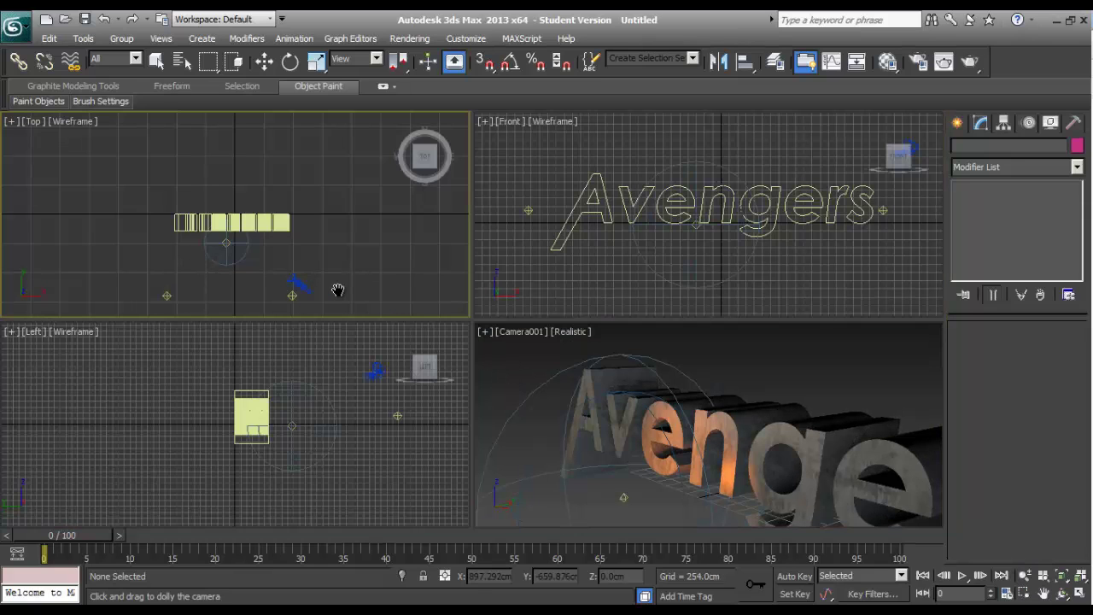
{"action": "right_click", "coordinate": [301, 265]}
{"action": "scroll", "coordinate": [302, 267], "scroll_direction": "up", "scroll_amount": 3}
{"action": "middle_click_drag", "start_coordinate": [298, 251], "coordinate": [241, 153]}
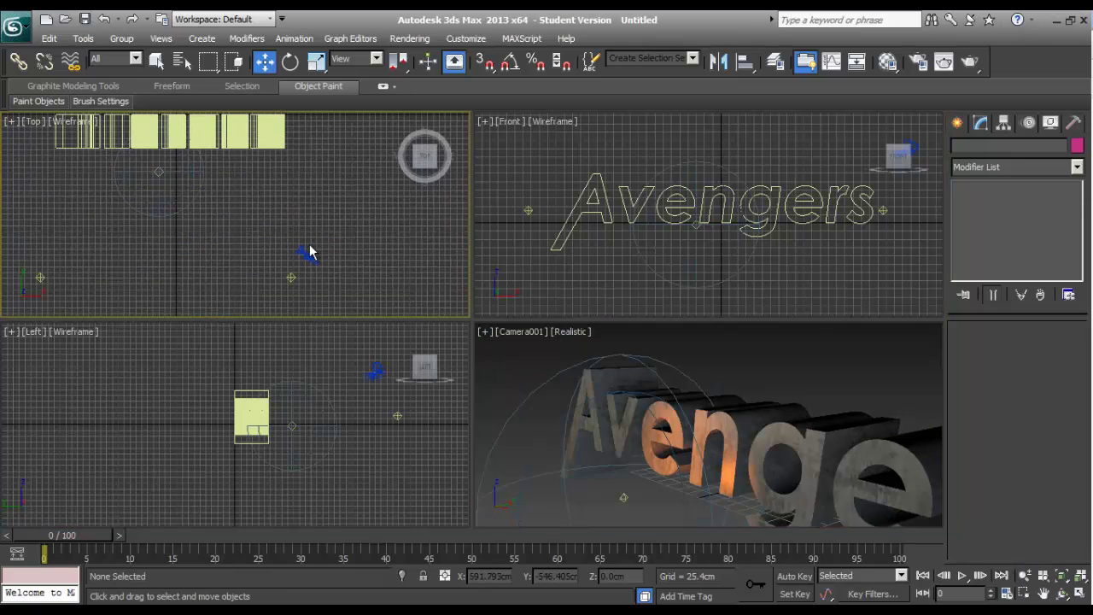
{"action": "left_click", "coordinate": [305, 254]}
{"action": "left_click", "coordinate": [308, 249]}
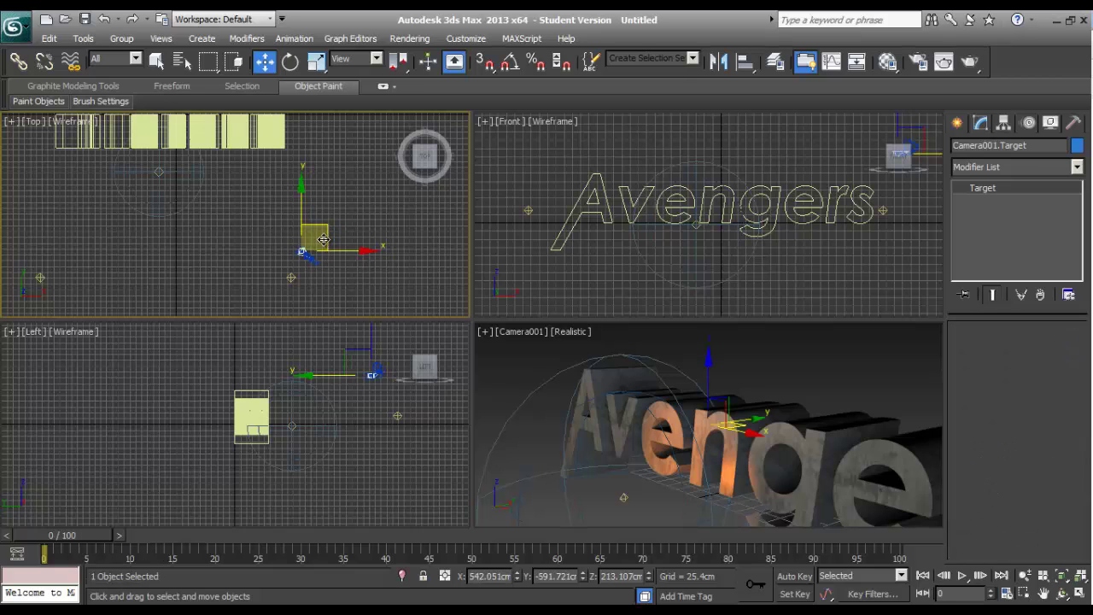
{"action": "left_click_drag", "start_coordinate": [308, 250], "coordinate": [134, 128]}
{"action": "left_click", "coordinate": [314, 249]}
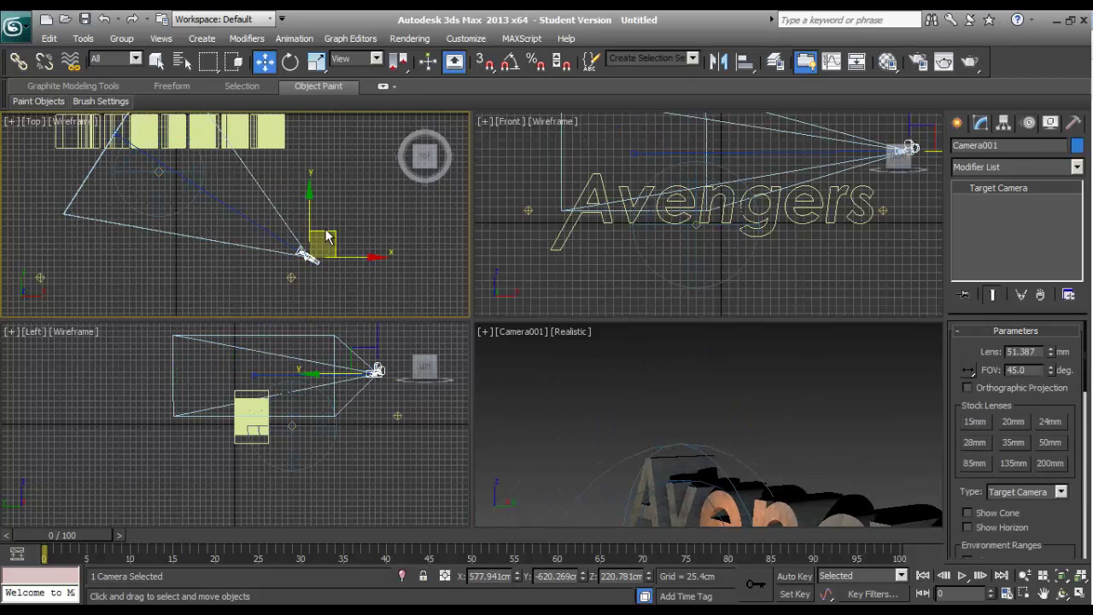
{"action": "left_click_drag", "start_coordinate": [314, 250], "coordinate": [298, 113]}
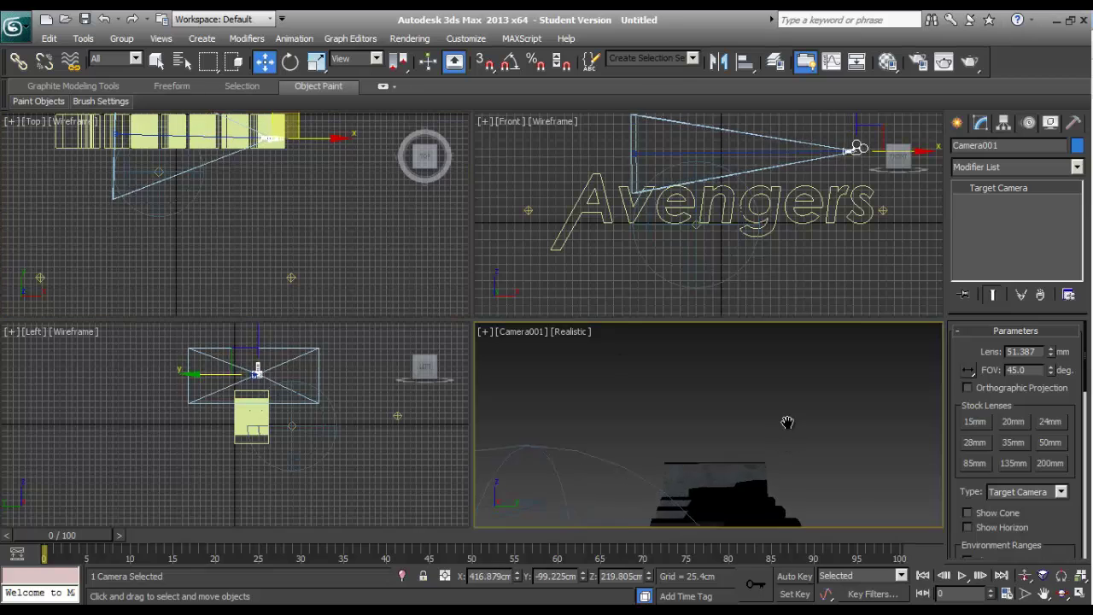
Orbit and dolly the camera to look down along the row of letters, and maximize the camera view.
{"action": "left_click", "coordinate": [1061, 594]}
{"action": "left_click_drag", "start_coordinate": [790, 466], "coordinate": [837, 388]}
{"action": "left_click", "coordinate": [1024, 576]}
{"action": "left_click_drag", "start_coordinate": [791, 449], "coordinate": [740, 483]}
{"action": "middle_click_drag", "start_coordinate": [740, 483], "coordinate": [853, 429]}
{"action": "key", "text": "alt+w"}
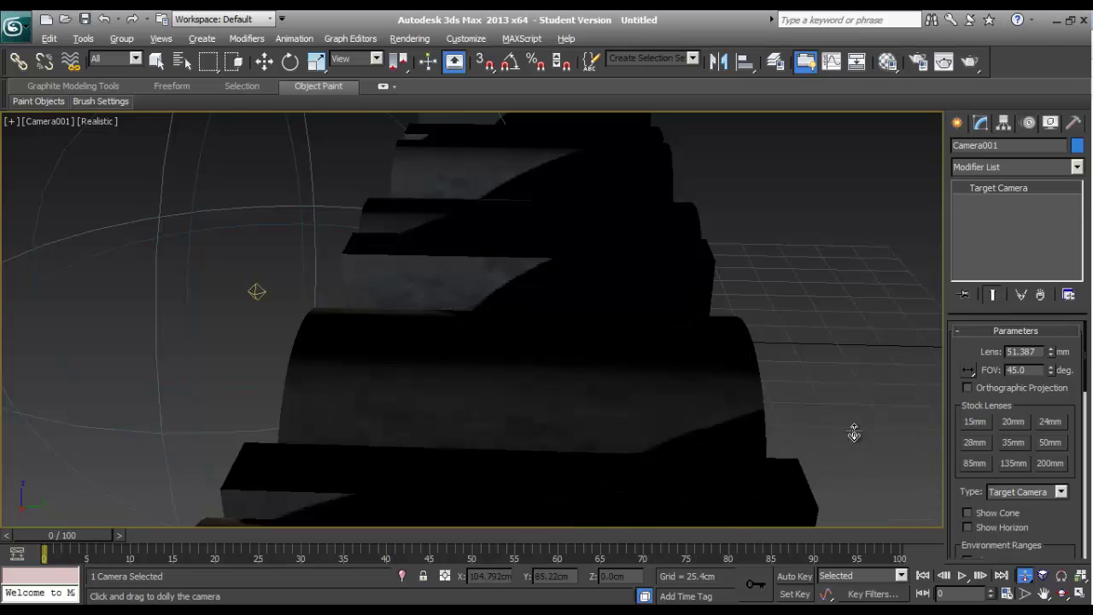
Test-render the view along the row, and orbit and dolly the camera to frame the fronts of the first four letters obliquely.
{"action": "left_click", "coordinate": [970, 61]}
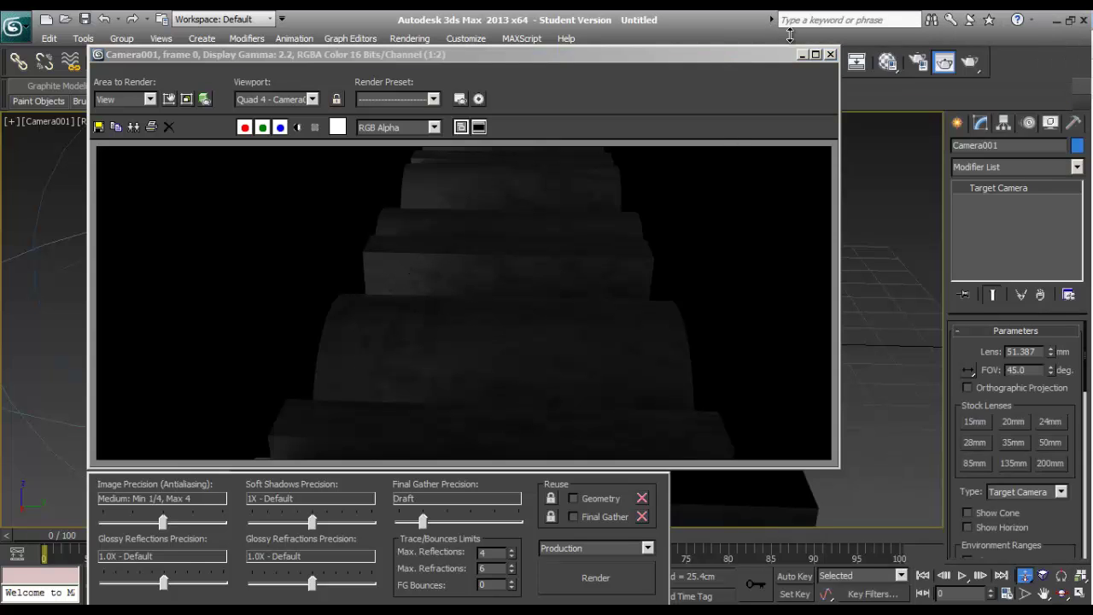
{"action": "left_click", "coordinate": [831, 54]}
{"action": "middle_click_drag", "start_coordinate": [446, 368], "coordinate": [636, 411]}
{"action": "left_click_drag", "start_coordinate": [733, 461], "coordinate": [731, 389]}
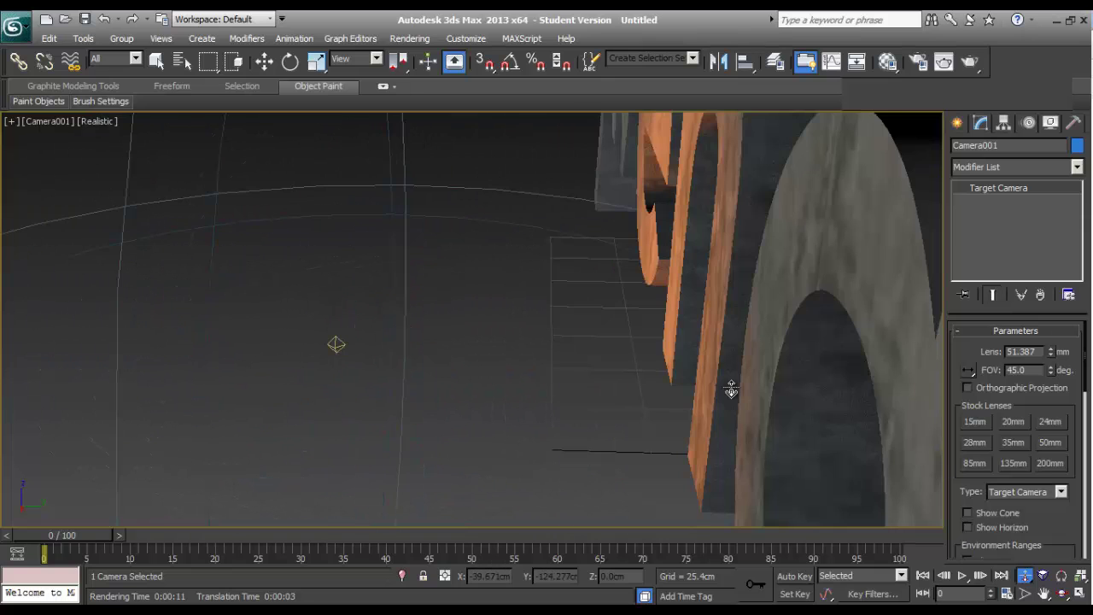
{"action": "middle_click_drag", "start_coordinate": [731, 388], "coordinate": [700, 391]}
{"action": "left_click", "coordinate": [1062, 593]}
{"action": "left_click_drag", "start_coordinate": [632, 423], "coordinate": [654, 456]}
Render the camera view, inspect the first letters enlarged, and stop the render.
{"action": "left_click", "coordinate": [976, 62]}
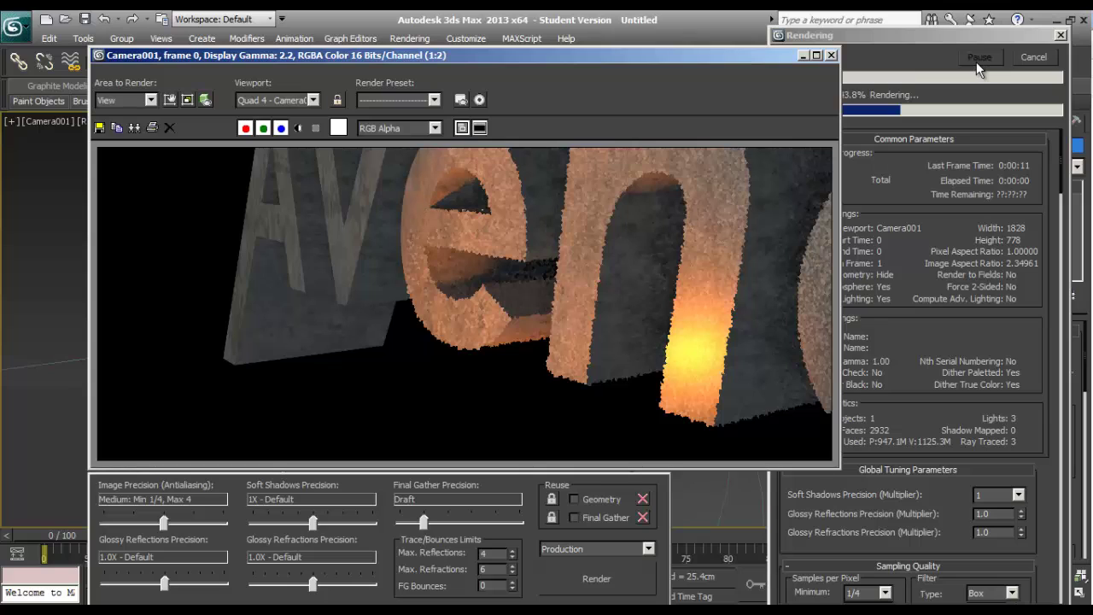
{"action": "scroll", "coordinate": [458, 196], "scroll_direction": "up", "scroll_amount": 1}
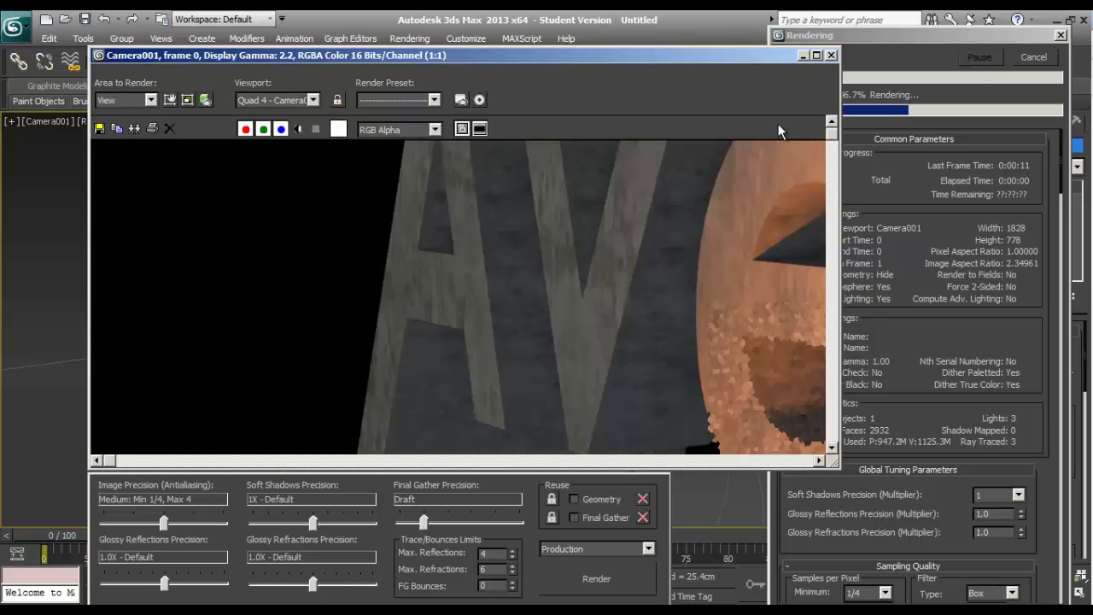
{"action": "left_click", "coordinate": [1033, 57]}
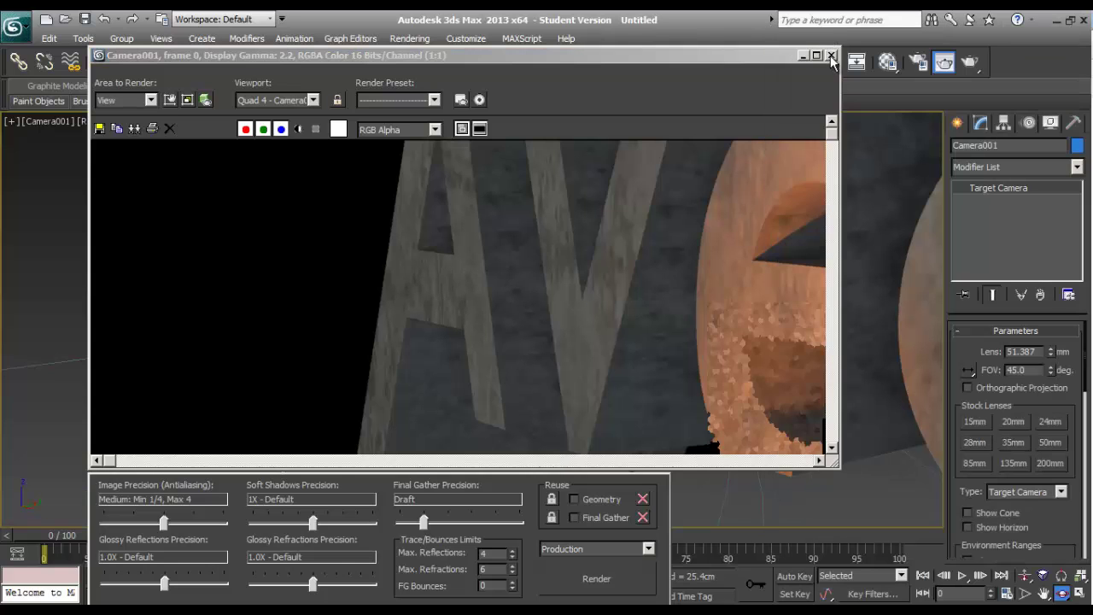
{"action": "left_click", "coordinate": [831, 55]}
Set the spherical area radius of the omni light in front of the letters to 42.672 cm.
{"action": "key", "text": "w"}
{"action": "left_click", "coordinate": [284, 463]}
{"action": "scroll", "coordinate": [990, 511], "scroll_direction": "down", "scroll_amount": 5}
{"action": "left_click_drag", "start_coordinate": [1059, 477], "coordinate": [975, 35]}
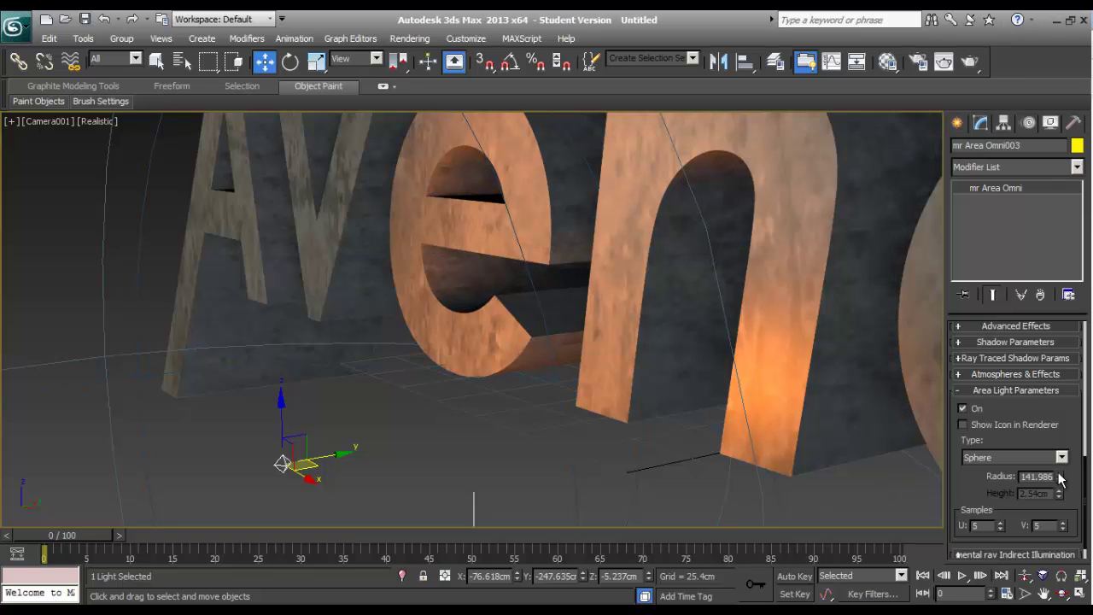
{"action": "left_click_drag", "start_coordinate": [1058, 477], "coordinate": [1058, 20]}
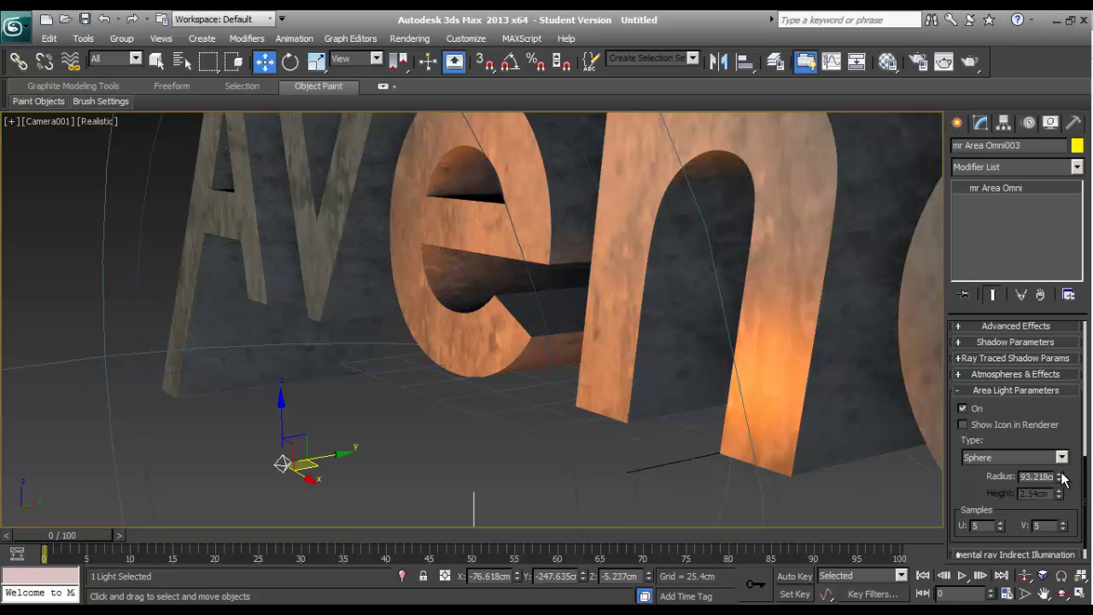
{"action": "left_click_drag", "start_coordinate": [1060, 479], "coordinate": [1059, 521]}
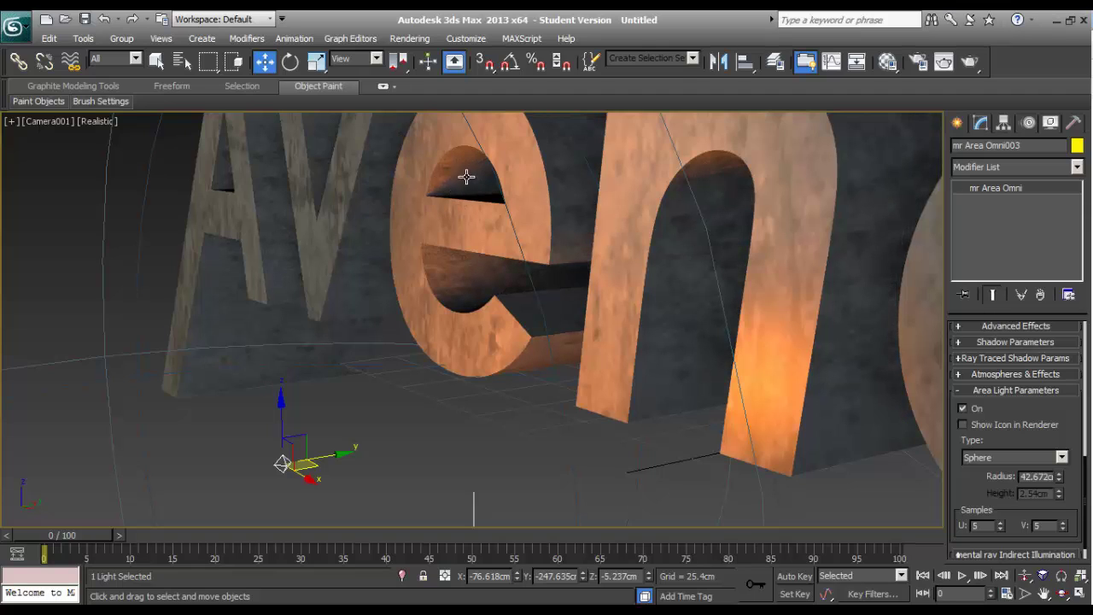
Set the box UVW mapping of the text to 100 cm in length, width and height.
{"action": "left_click", "coordinate": [864, 191]}
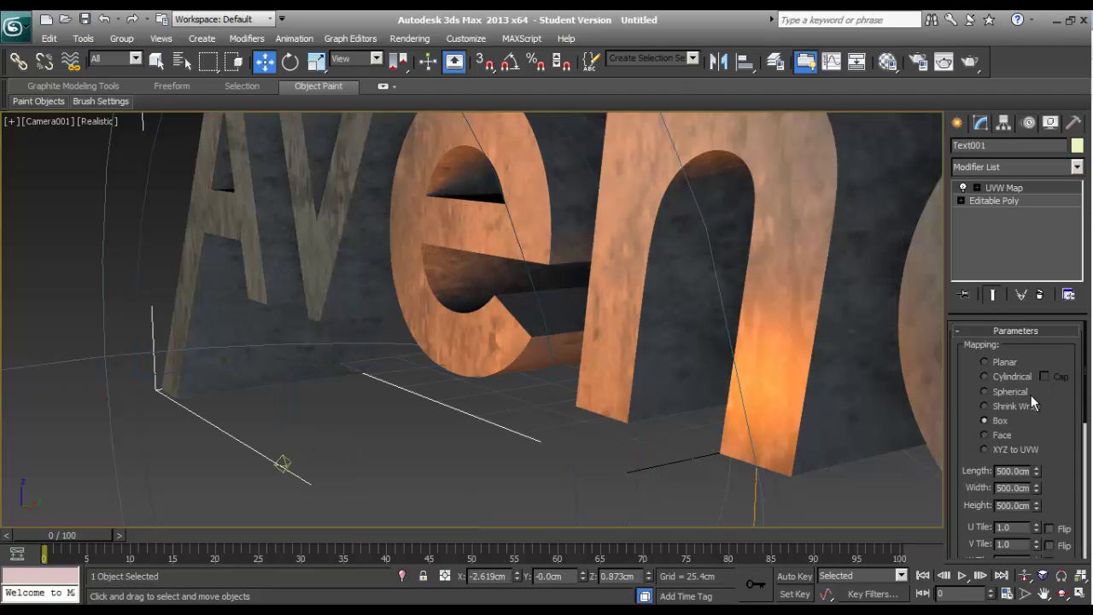
{"action": "double_click", "coordinate": [1024, 471]}
{"action": "type", "text": "100"}
{"action": "key", "text": "Tab"}
{"action": "type", "text": "100"}
{"action": "key", "text": "Tab"}
{"action": "type", "text": "100"}
{"action": "key", "text": "Return"}
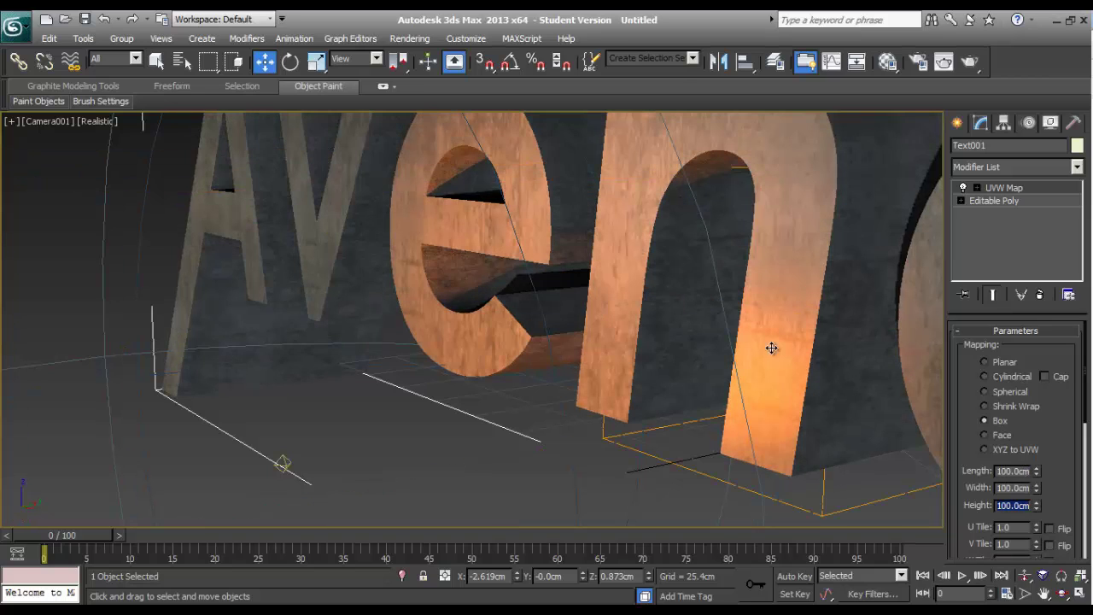
Copy the material's diffuse color map into its Bump slot and render the camera view to check the surface.
{"action": "key", "text": "m"}
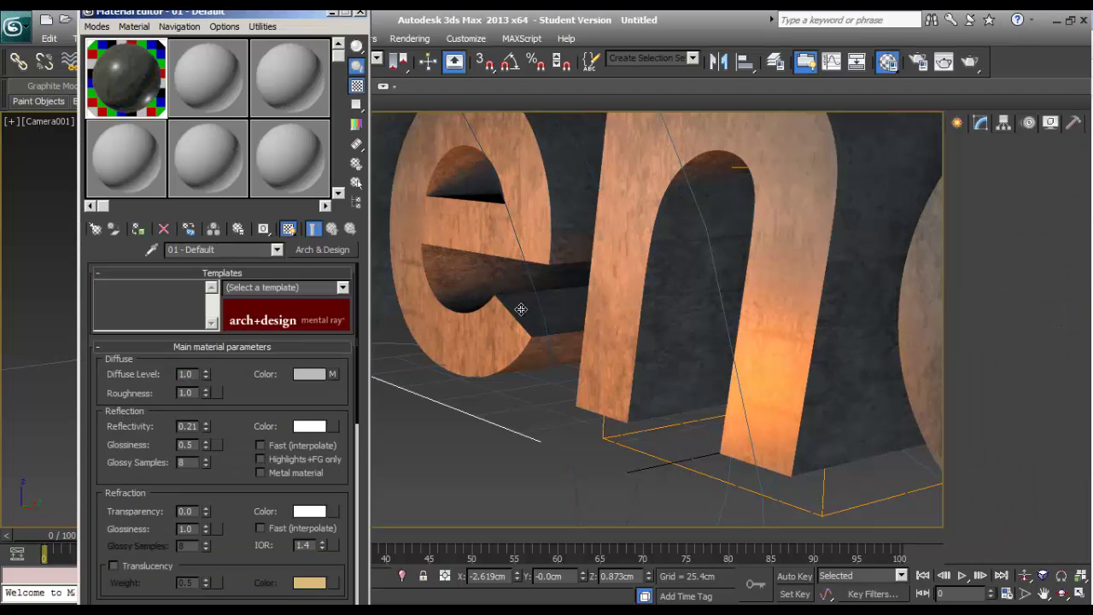
{"action": "right_click", "coordinate": [331, 375]}
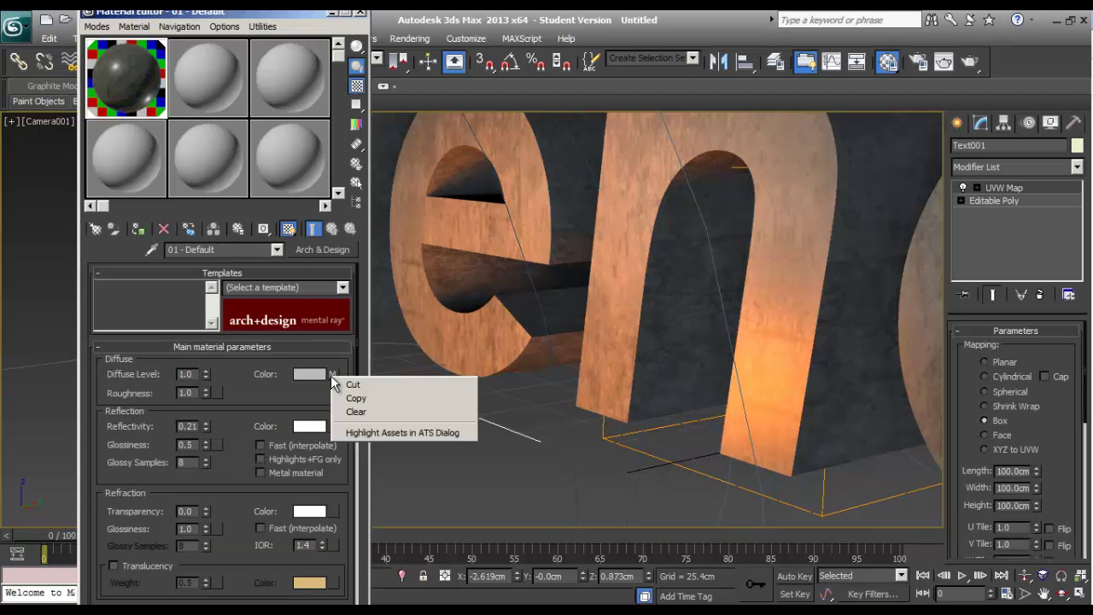
{"action": "left_click", "coordinate": [390, 397]}
{"action": "scroll", "coordinate": [227, 513], "scroll_direction": "down", "scroll_amount": 10}
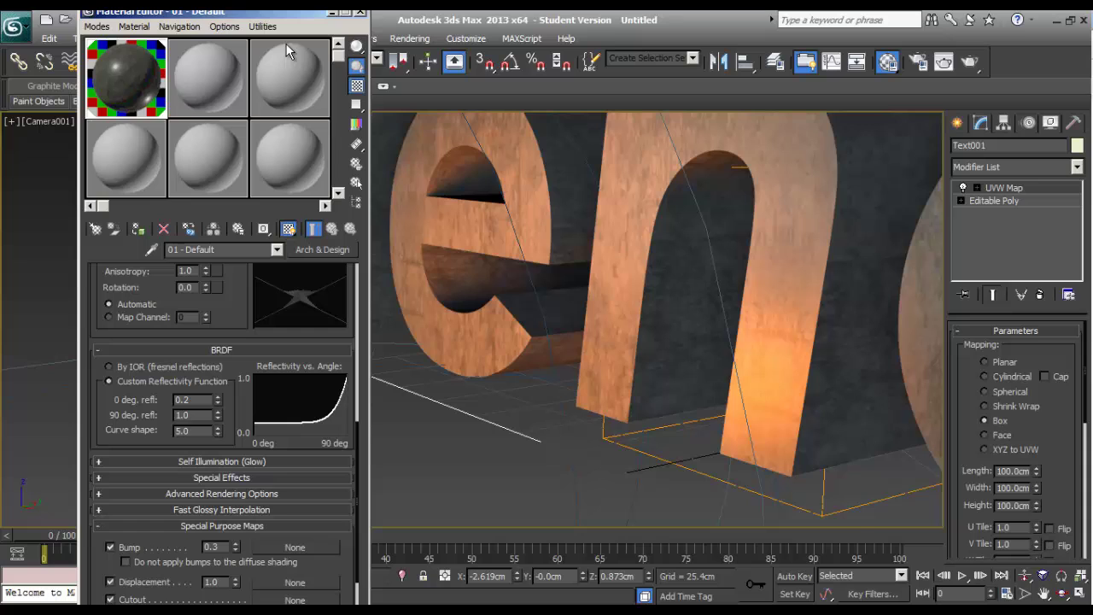
{"action": "right_click", "coordinate": [284, 548]}
{"action": "left_click", "coordinate": [312, 555]}
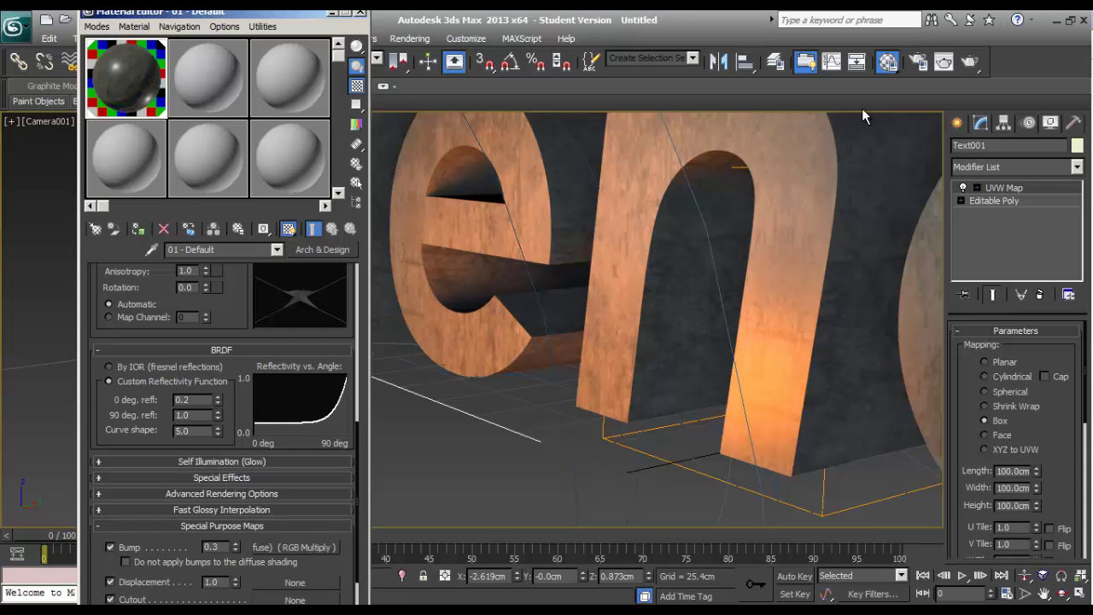
{"action": "left_click", "coordinate": [971, 60]}
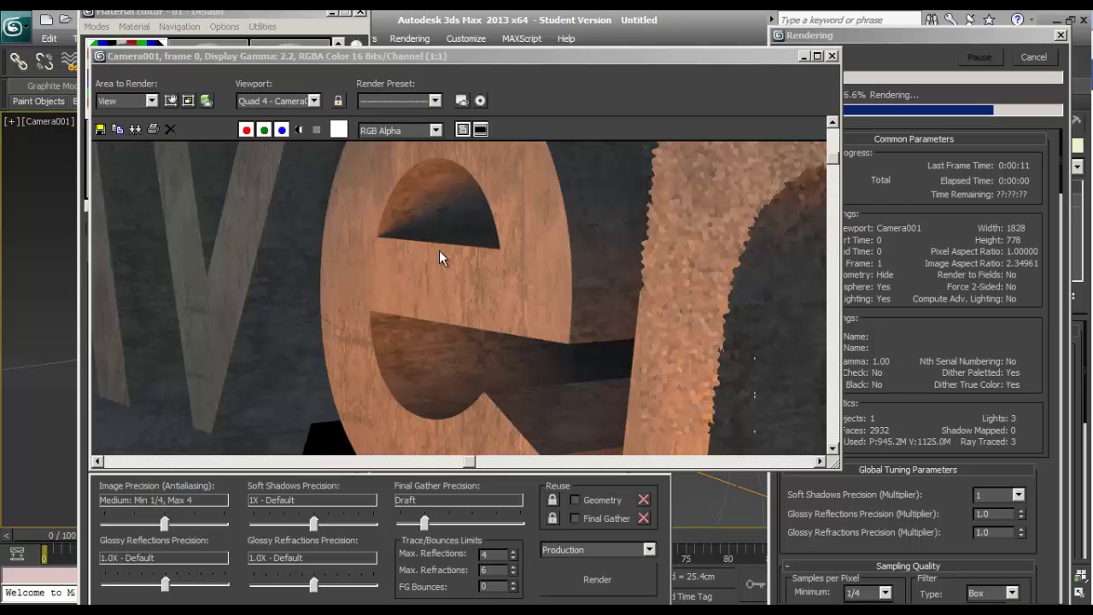
{"action": "scroll", "coordinate": [451, 320], "scroll_direction": "down", "scroll_amount": 1}
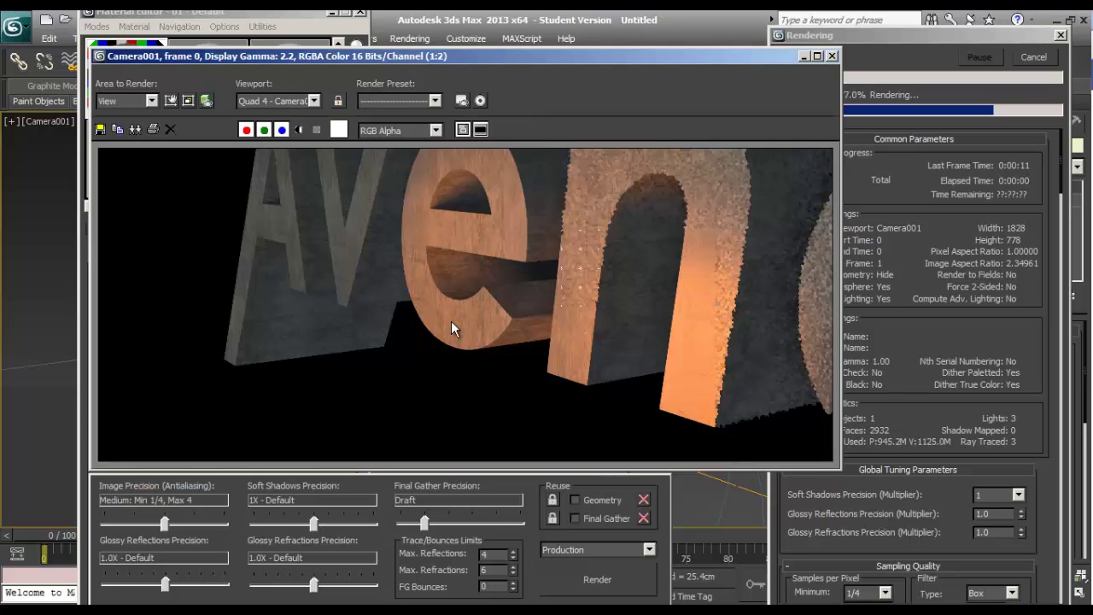